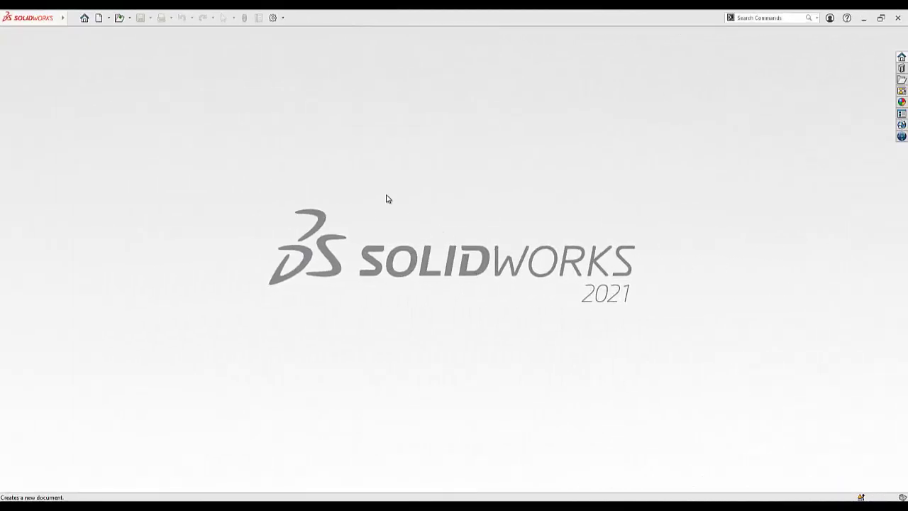
- Create a new drawing from the Drawing template on a B (ANSI) Landscape sheet
left_click(100, 17)
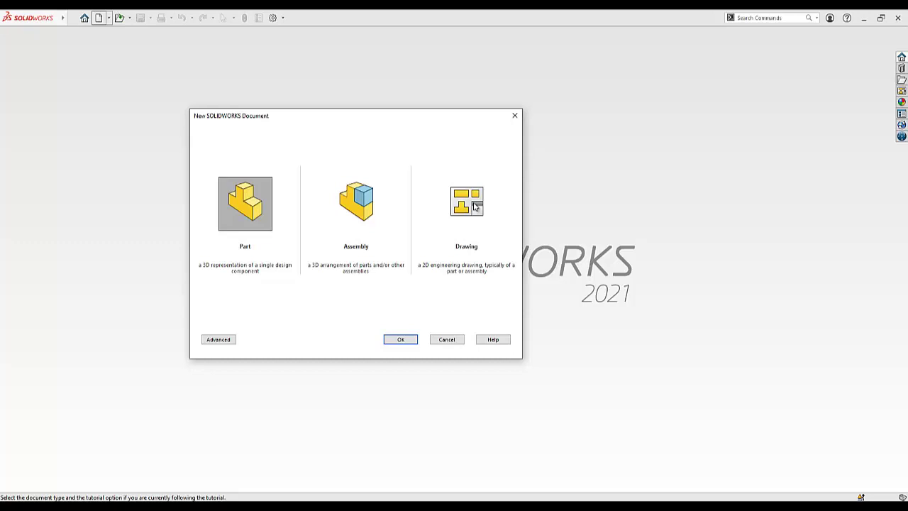
left_click(474, 205)
left_click(218, 339)
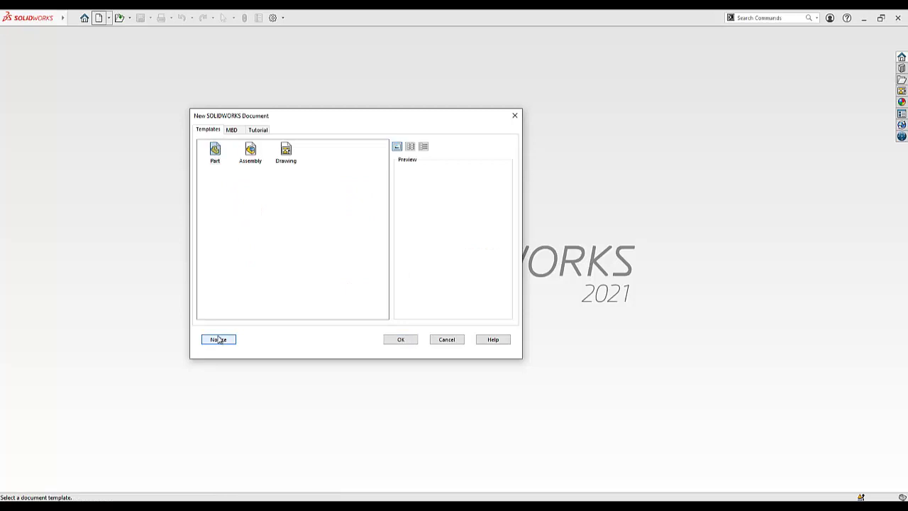
left_click(286, 149)
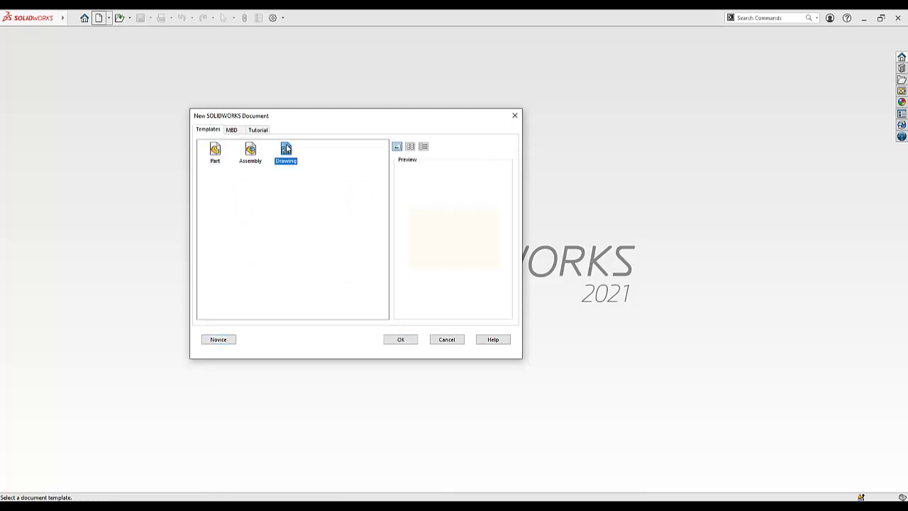
left_click(406, 339)
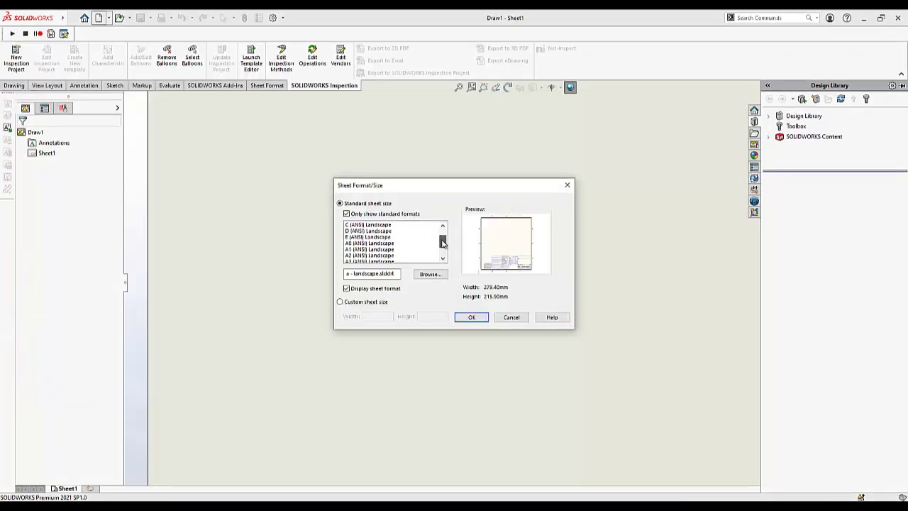
left_click(371, 237)
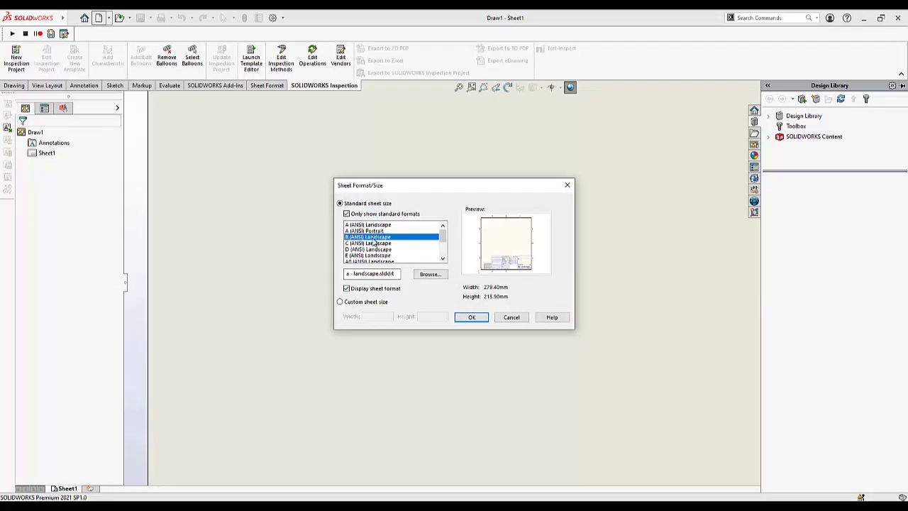
left_click(472, 317)
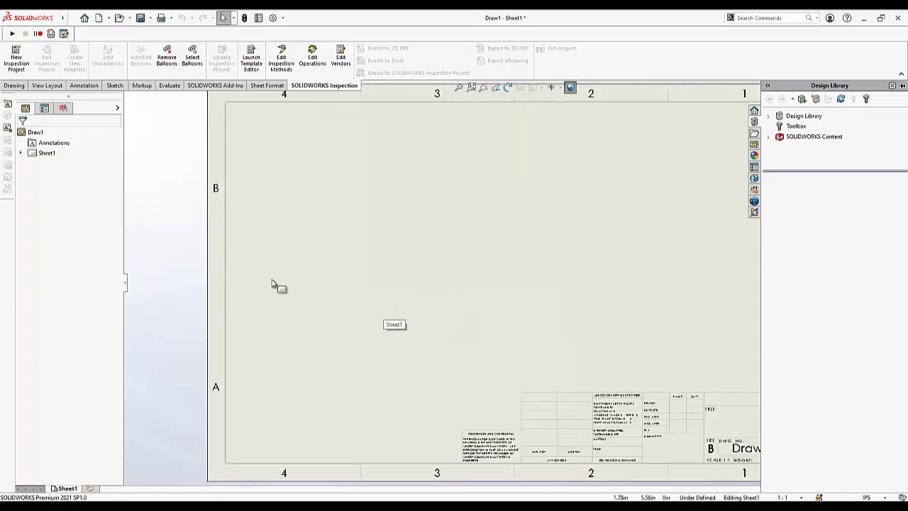
- Fit the whole sheet in view and switch to editing the sheet format
scroll(692, 315, "down", 3)
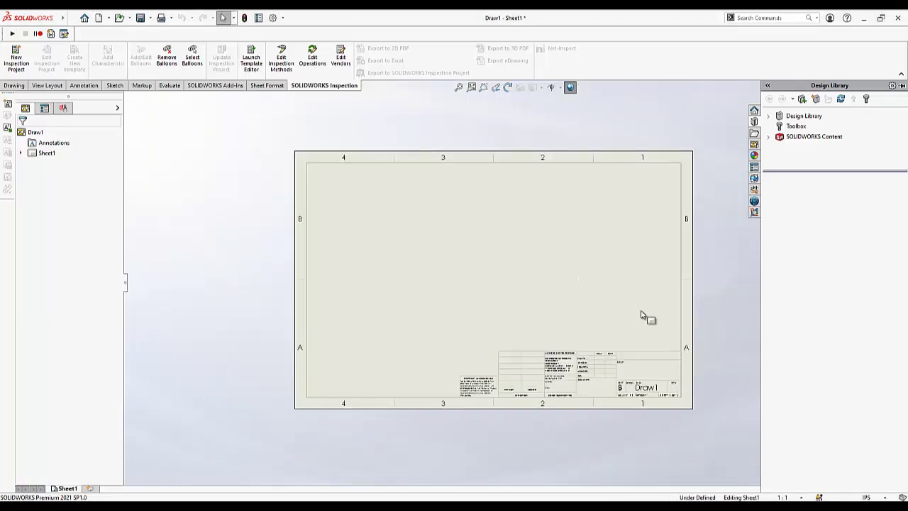
left_click(471, 87)
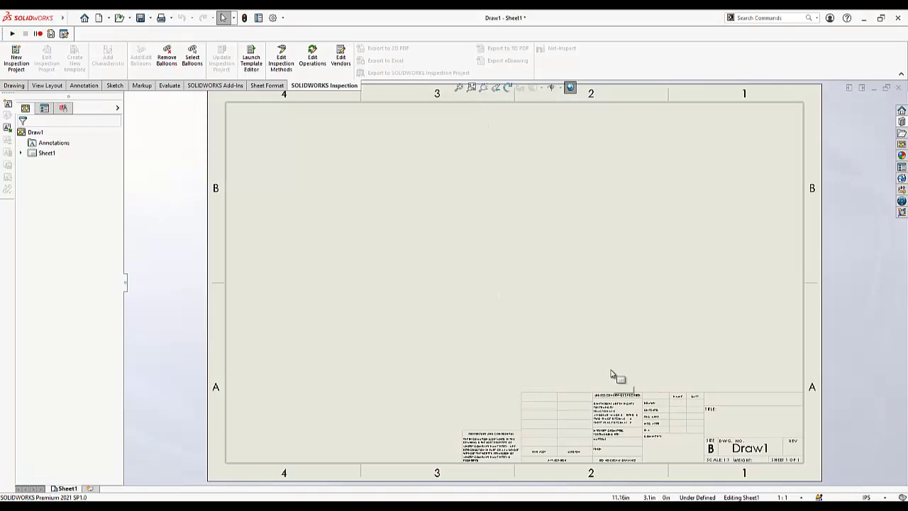
left_click(688, 424)
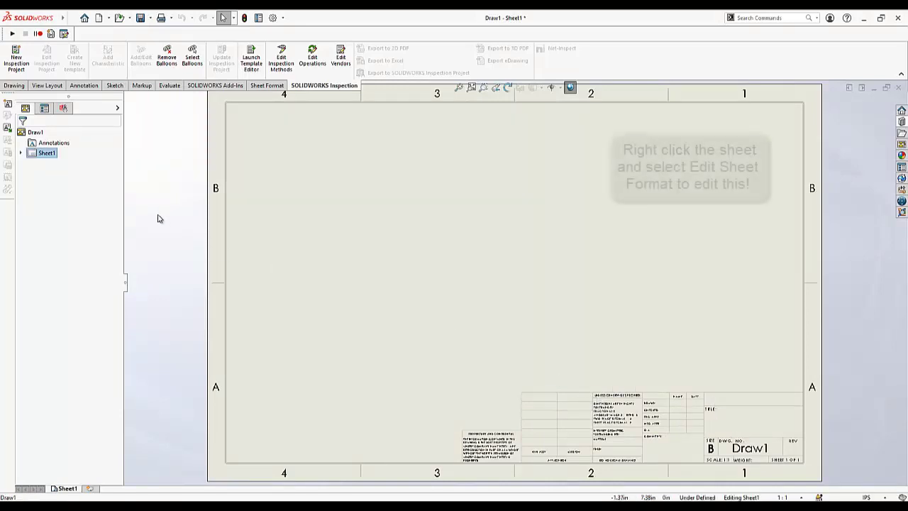
right_click(343, 180)
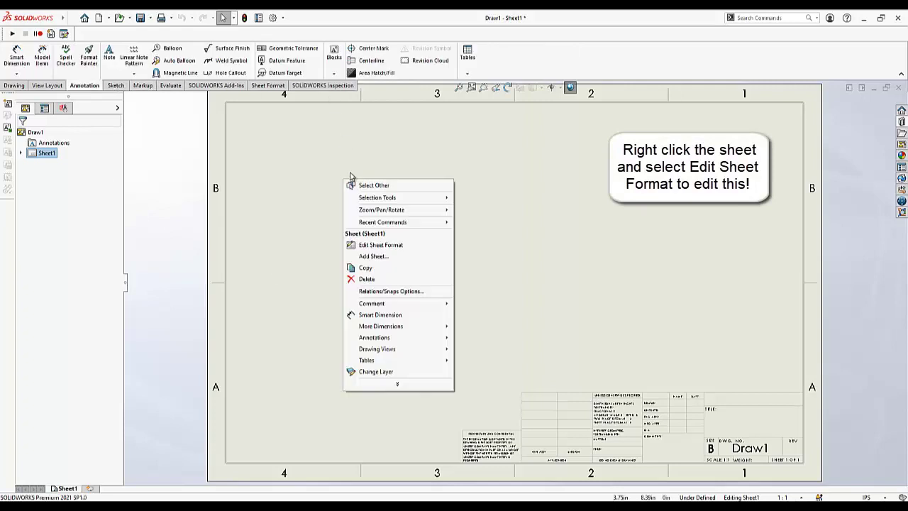
left_click(383, 245)
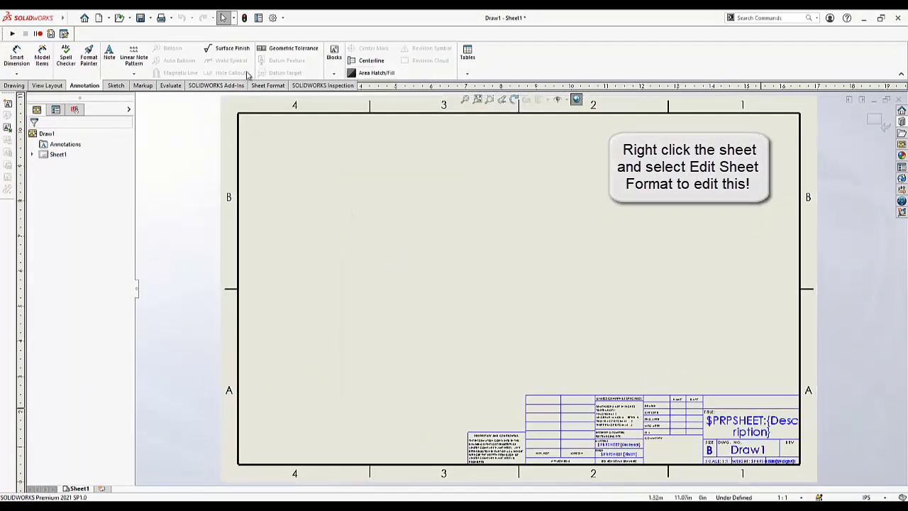
- Create an FC note and move it into the title block's DRAWN name cell
left_click(108, 57)
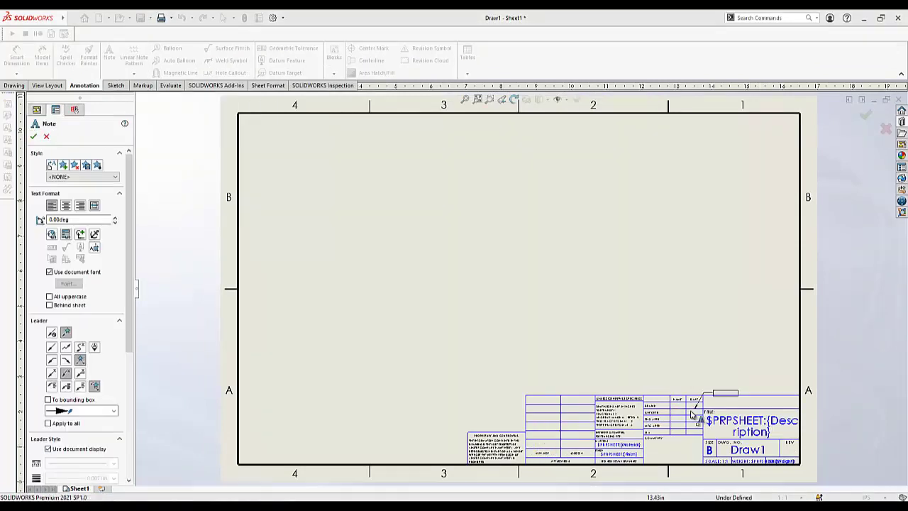
left_click(639, 338)
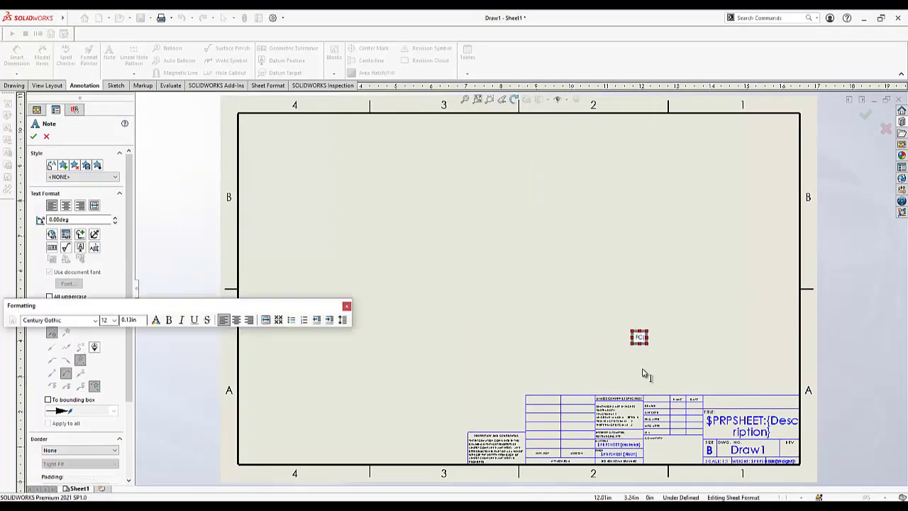
left_click(649, 365)
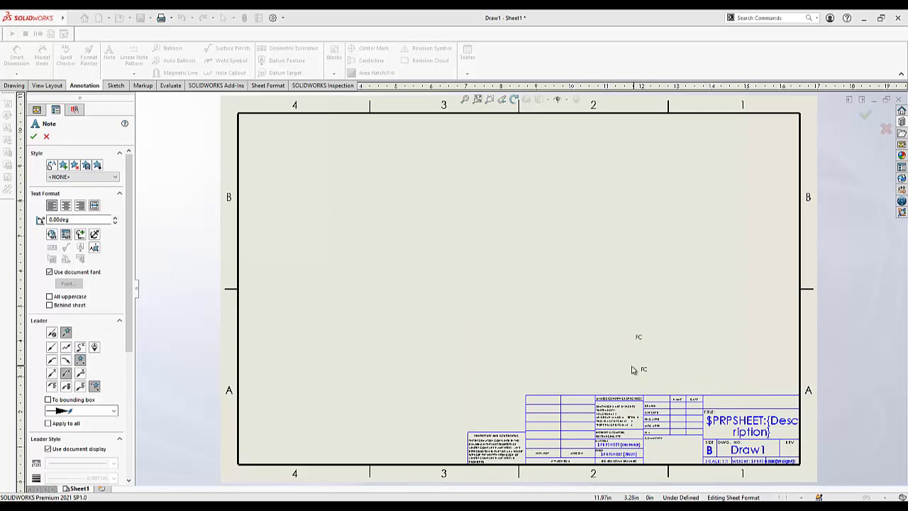
key("Escape")
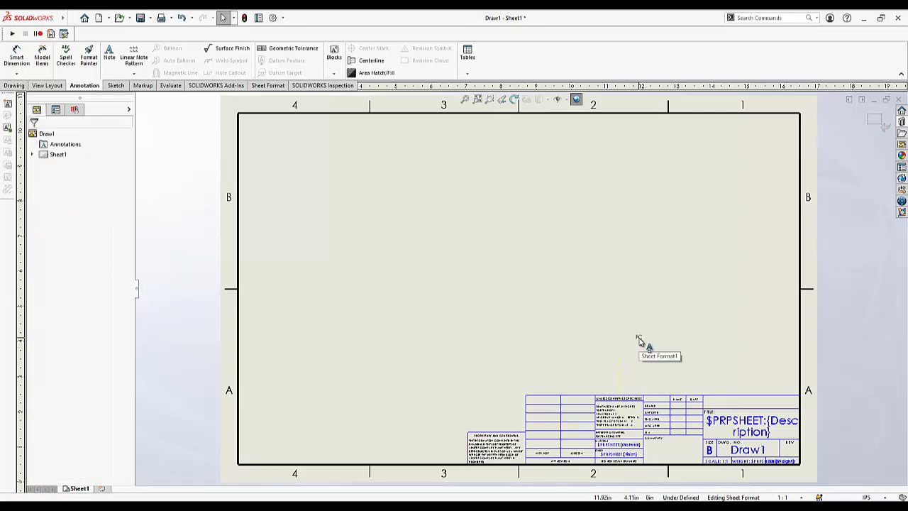
left_click_drag(642, 342, 689, 388)
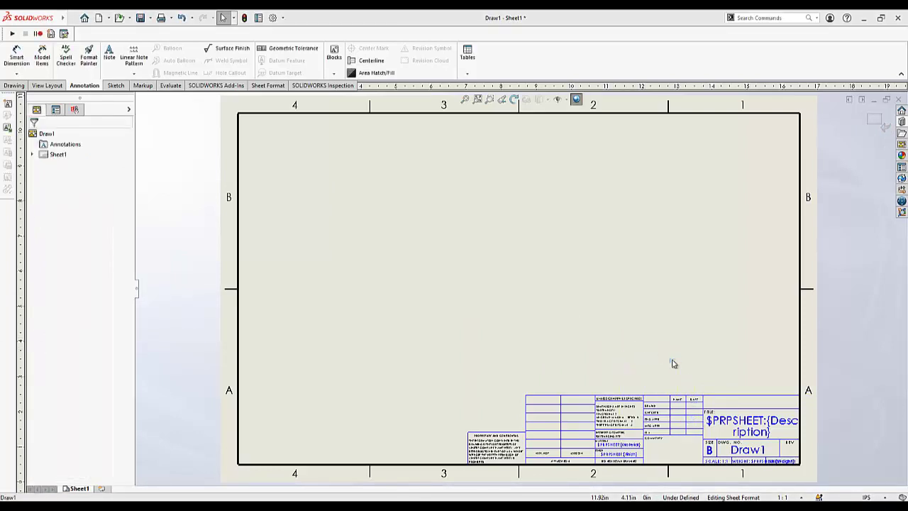
left_click(673, 364)
scroll(548, 269, "down", 5)
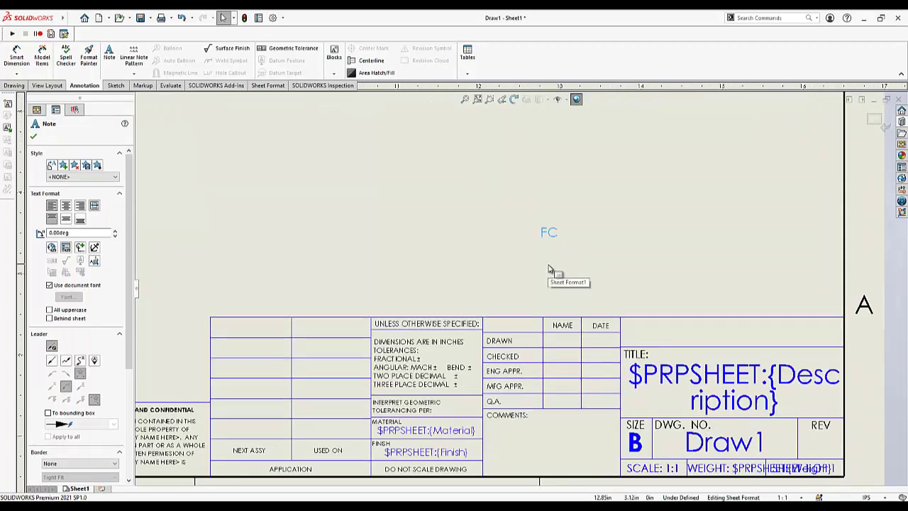
scroll(548, 269, "down", 1)
left_click_drag(547, 236, 560, 360)
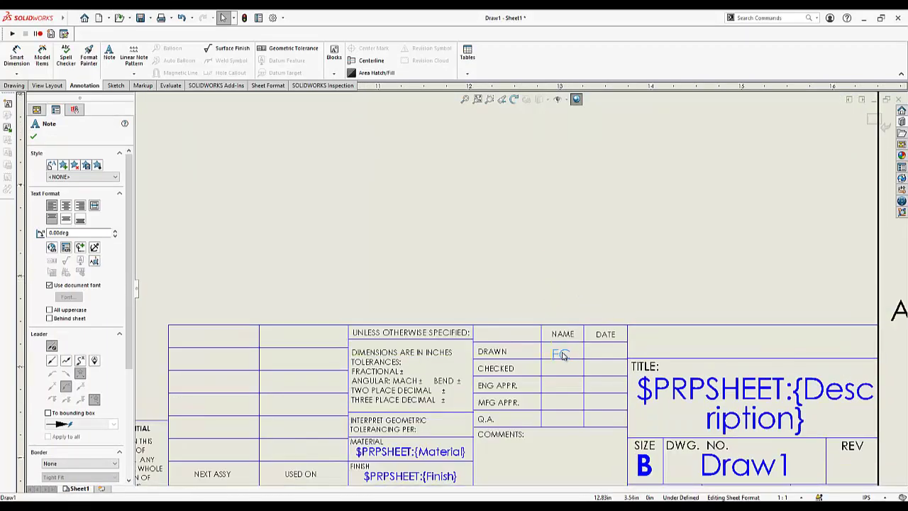
scroll(563, 350, "down", 3)
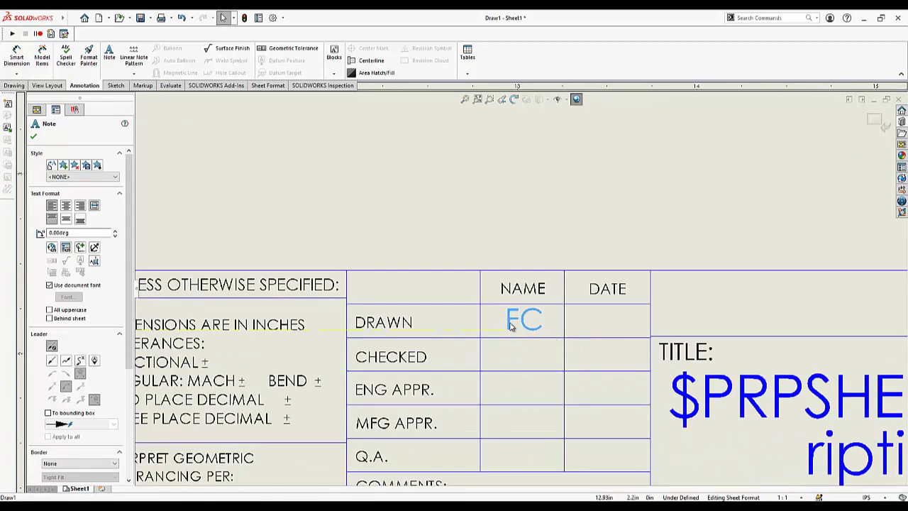
key("Escape")
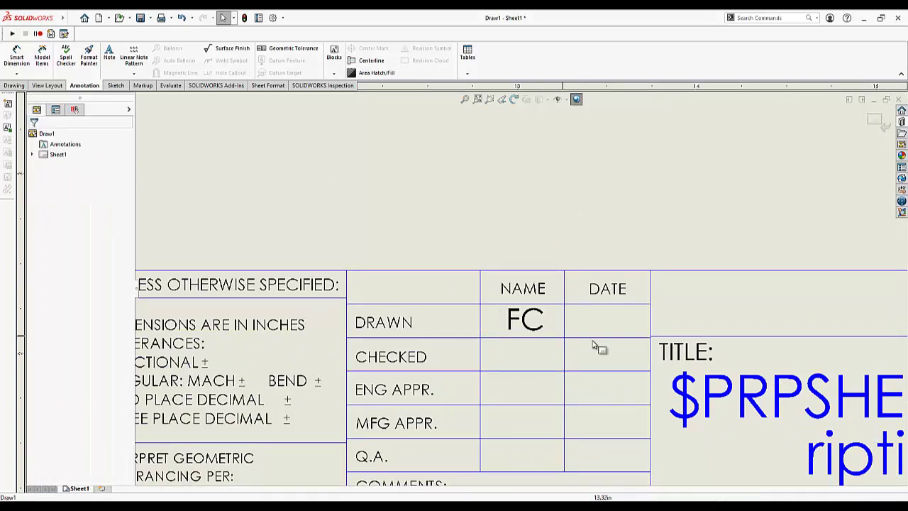
- Place a new note in the DRAWN row's DATE cell
left_click(575, 316)
scroll(574, 316, "down", 1)
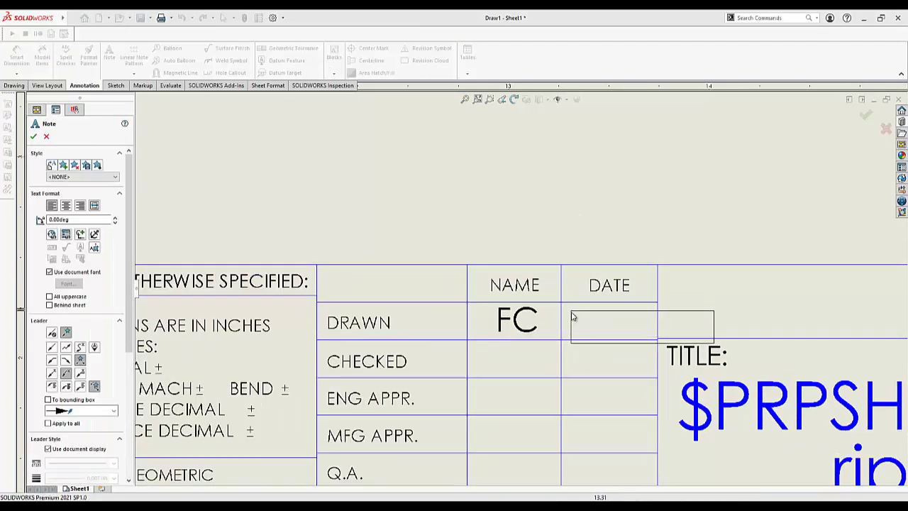
scroll(574, 317, "down", 3)
type("XXXXXXX")
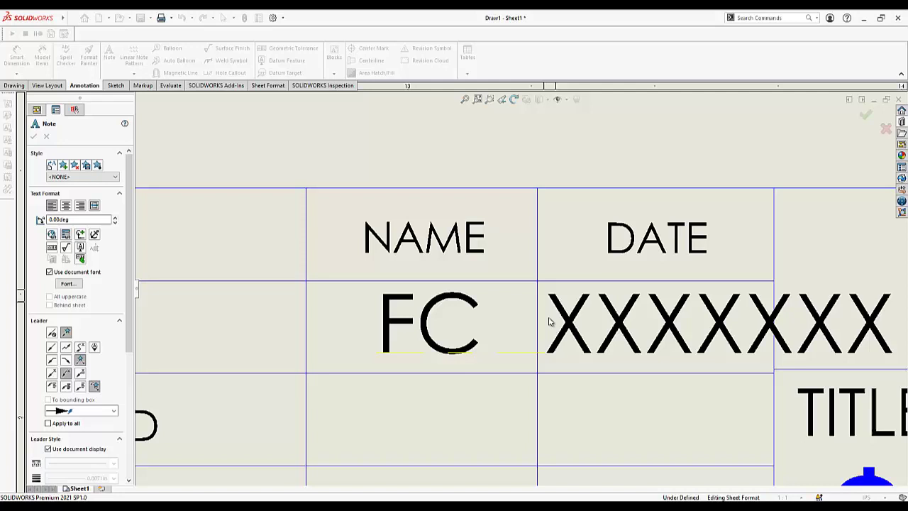
left_click(549, 321)
- Link the date note to the SW-Created Date property in Short date format
left_click(65, 234)
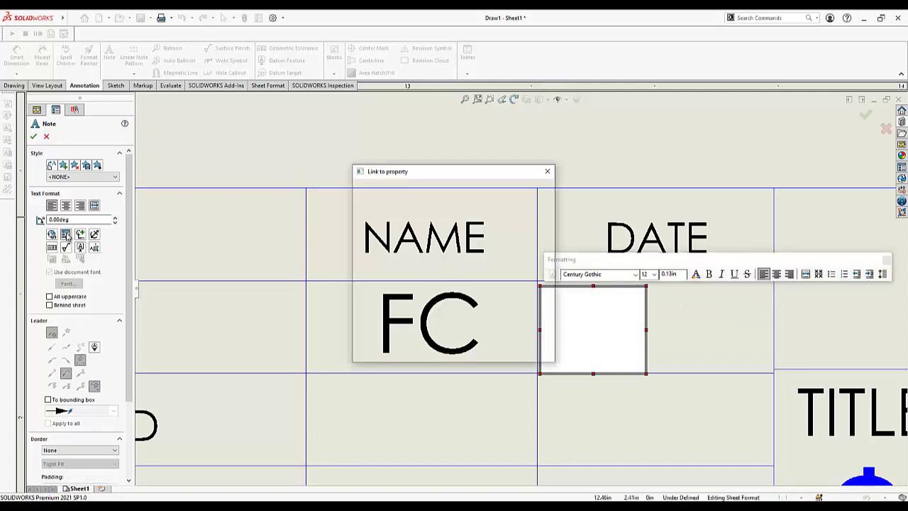
left_click(397, 219)
left_click(389, 226)
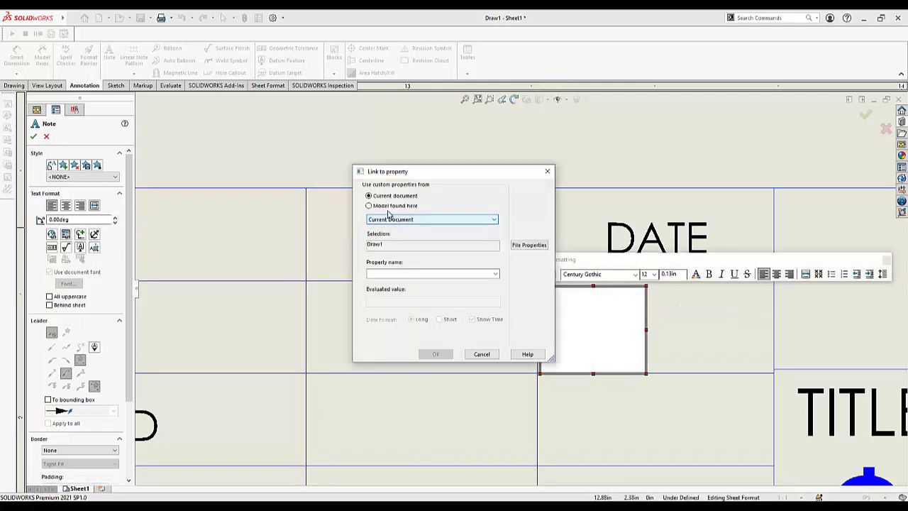
left_click(397, 206)
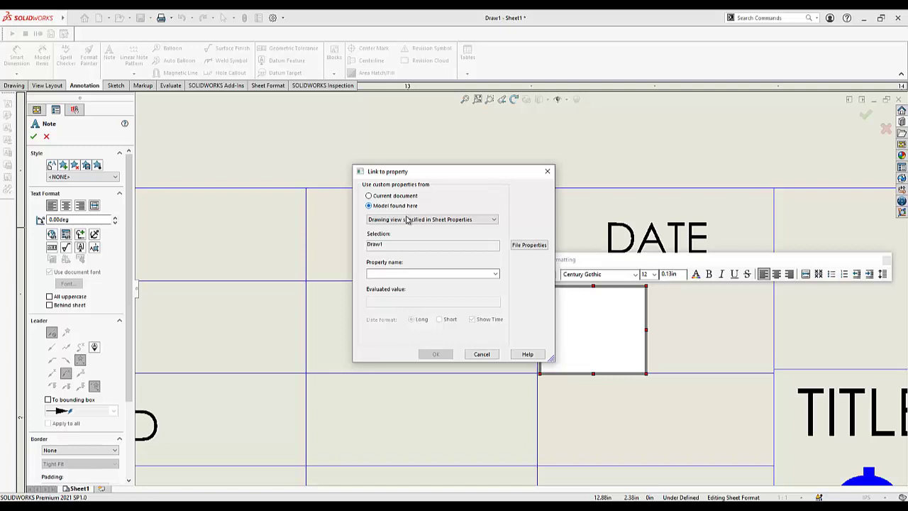
left_click(408, 220)
left_click(426, 226)
left_click(495, 274)
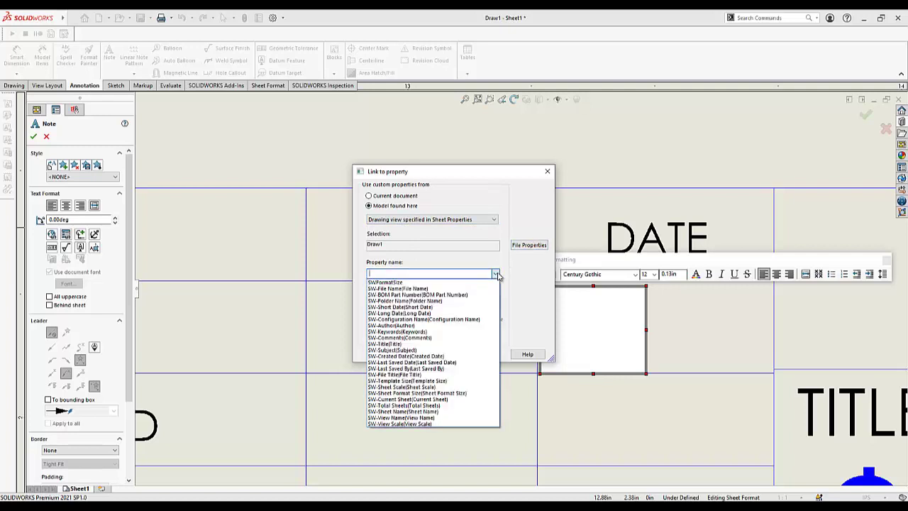
left_click(431, 357)
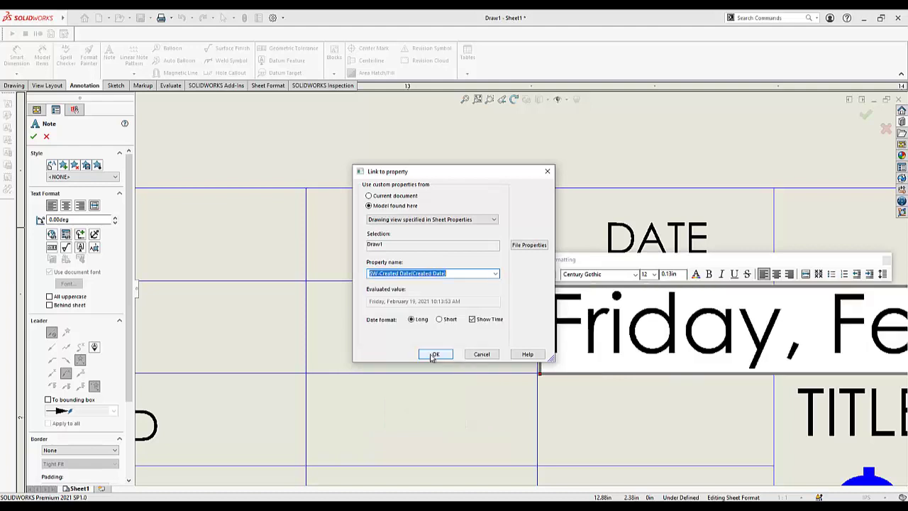
left_click(440, 320)
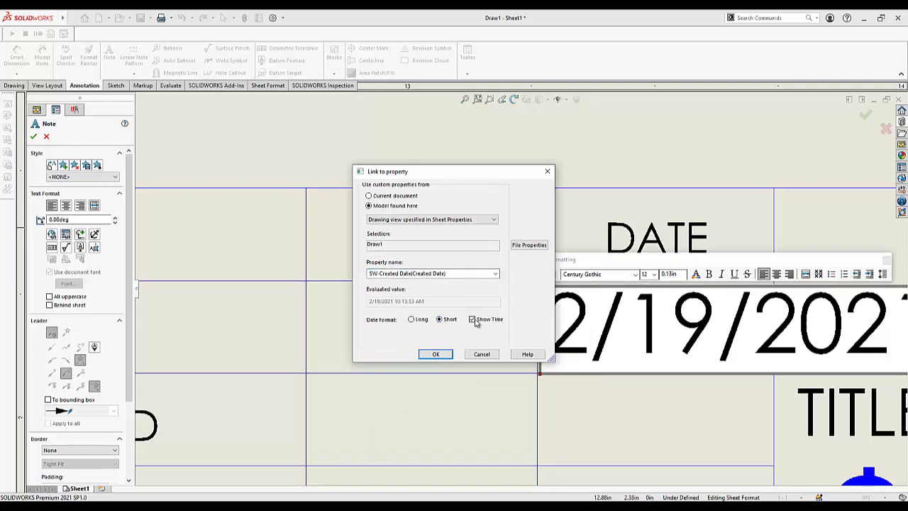
left_click(437, 355)
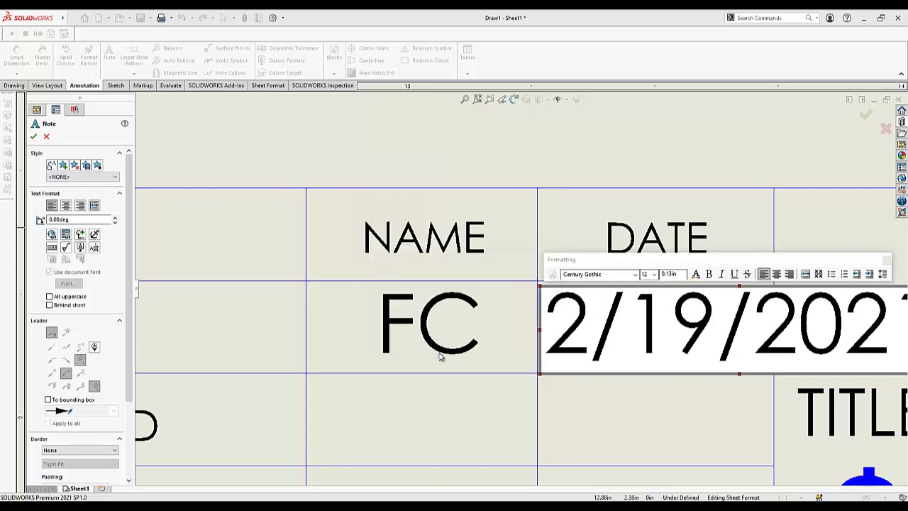
scroll(442, 357, "up", 3)
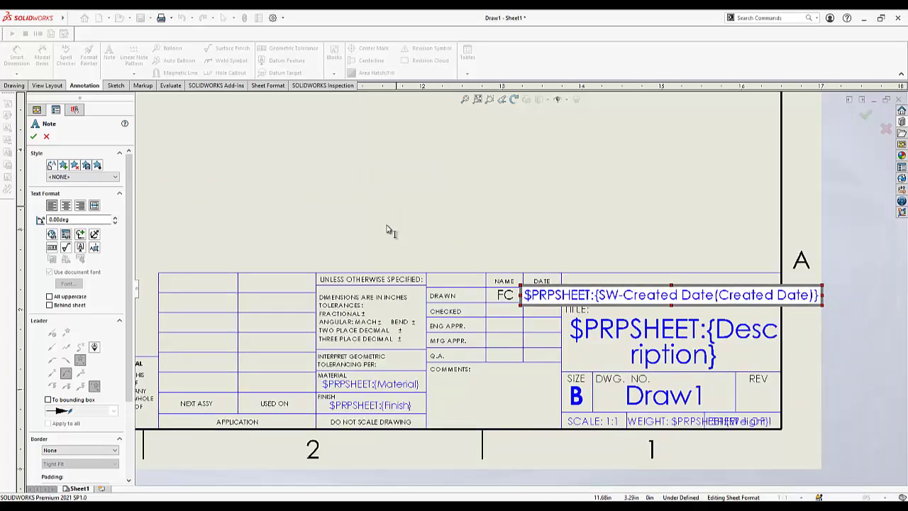
- Close the note, return to Edit Sheet mode and view the full B-size sheet
key("Escape")
scroll(523, 285, "up", 2)
right_click(348, 167)
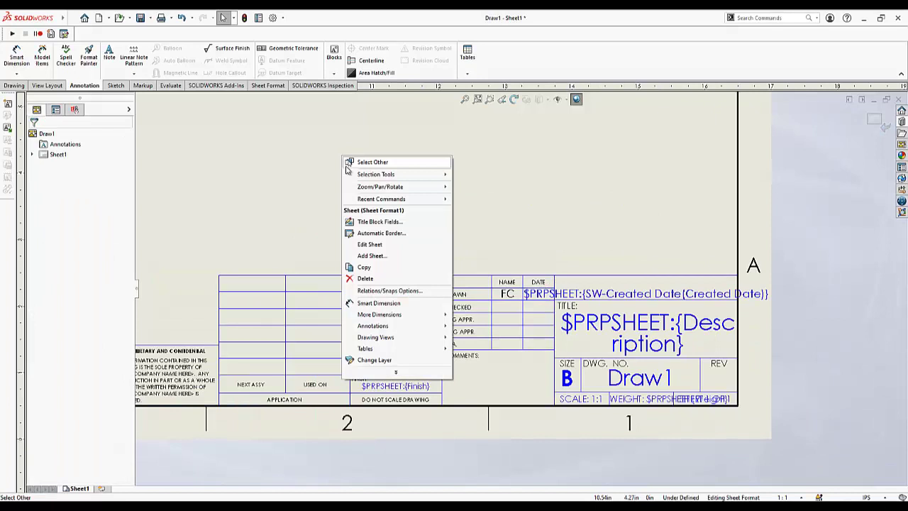
left_click(371, 245)
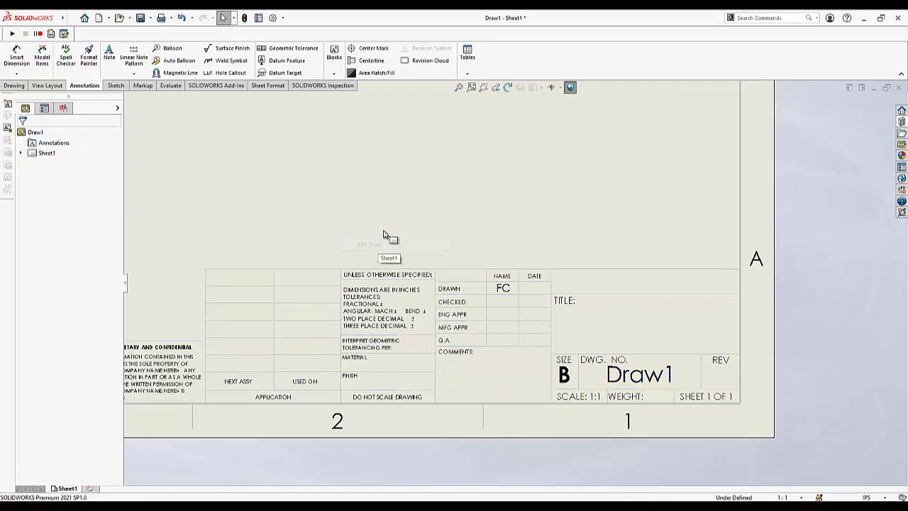
scroll(470, 229, "up", 5)
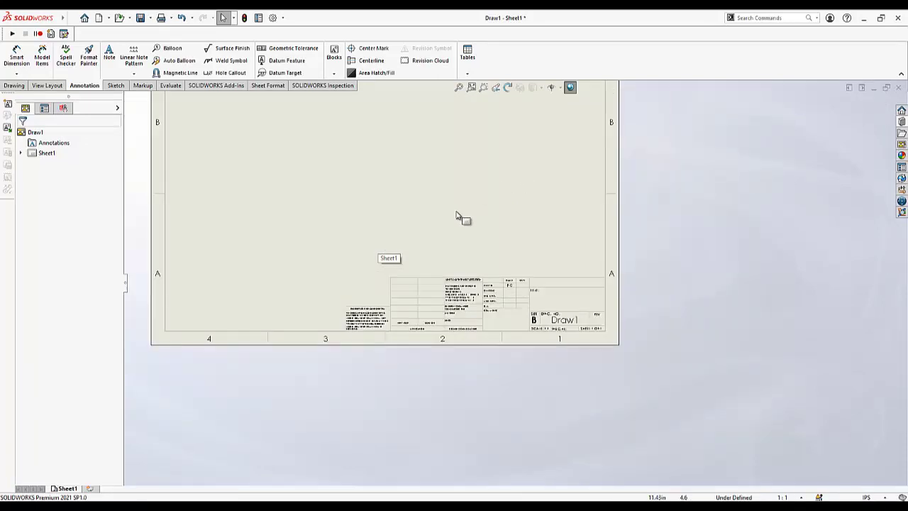
scroll(454, 223, "down", 3)
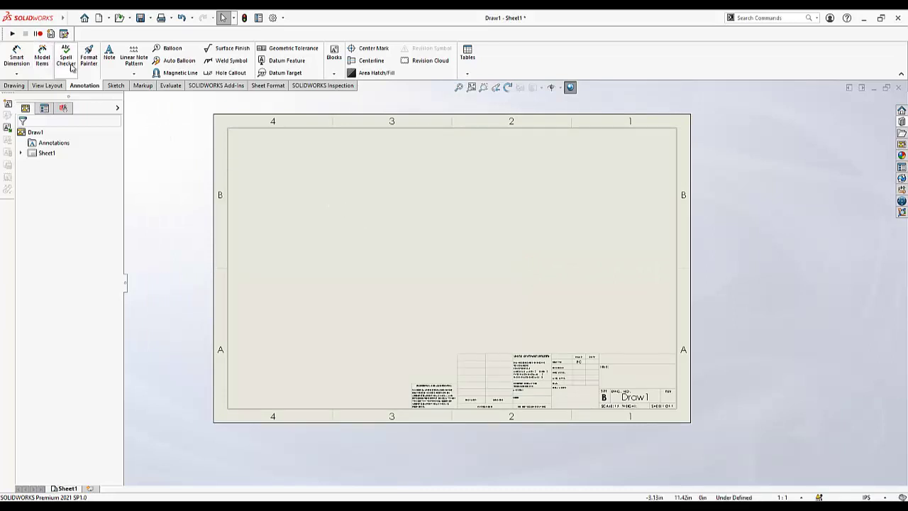
- Place an isometric model view of the Toolbox part in the middle of the sheet
left_click(15, 85)
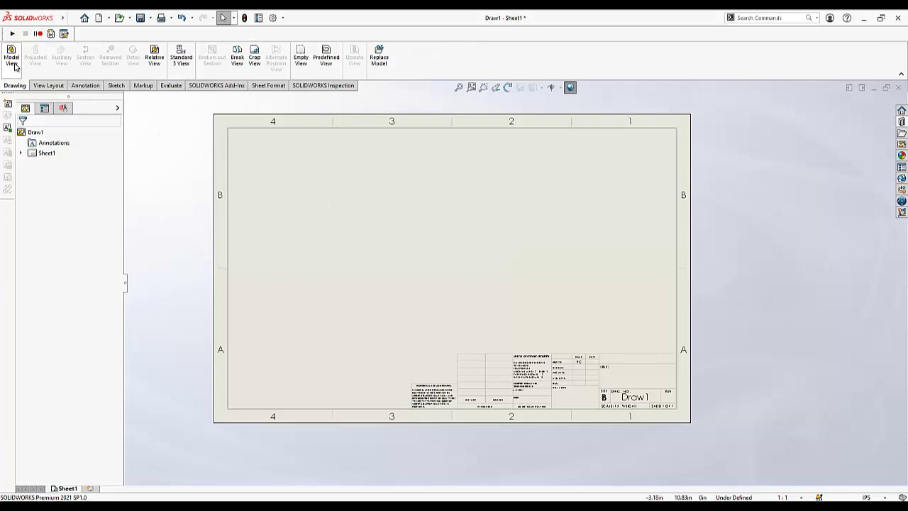
left_click(12, 61)
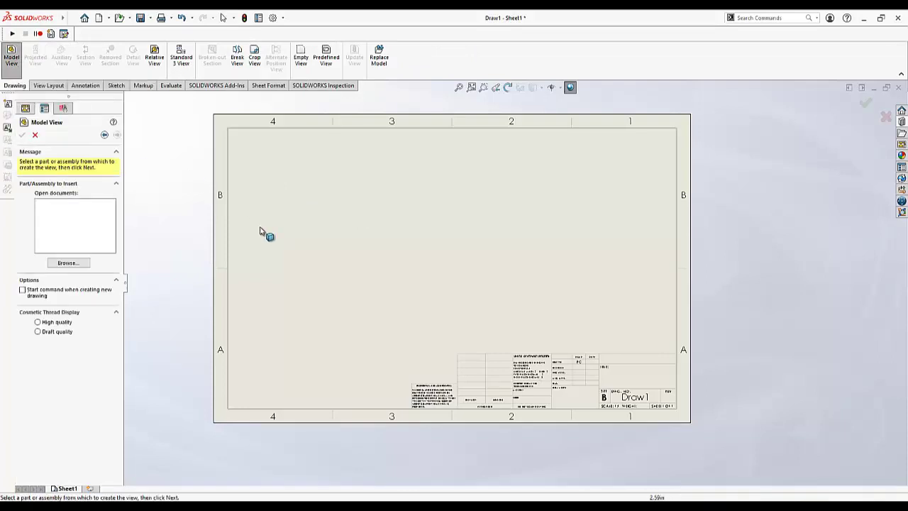
left_click(79, 263)
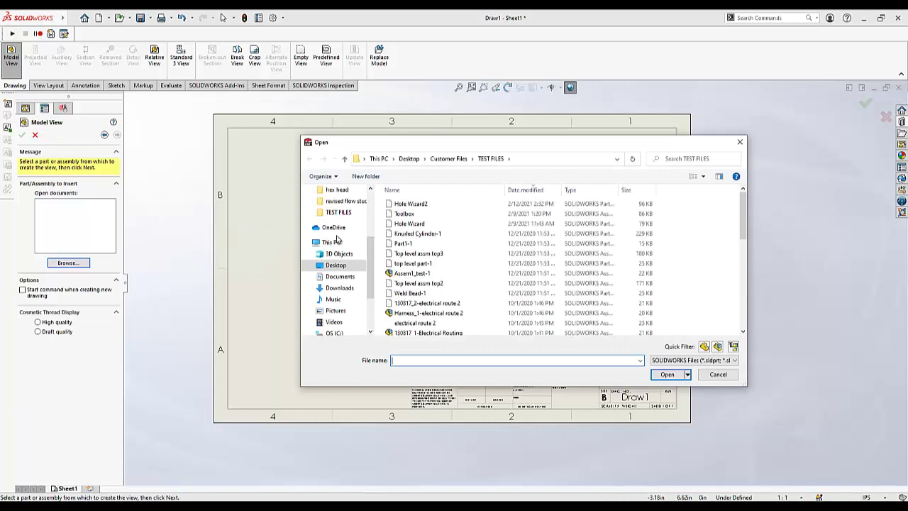
left_click(404, 213)
left_click(667, 374)
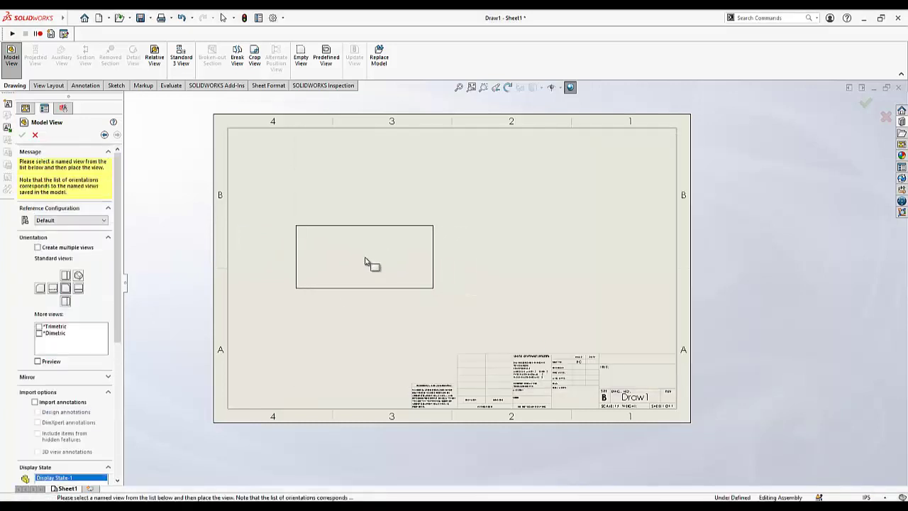
left_click(78, 275)
left_click(429, 247)
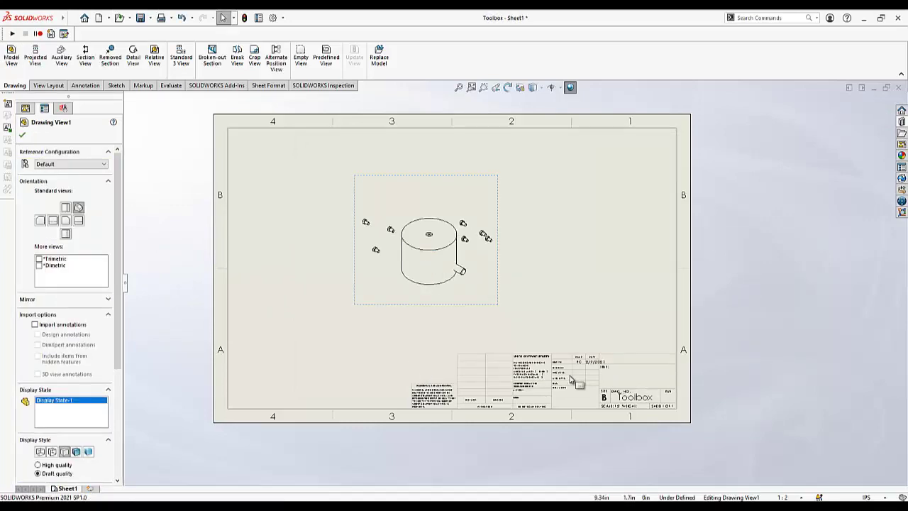
scroll(608, 370, "down", 1)
scroll(608, 371, "down", 3)
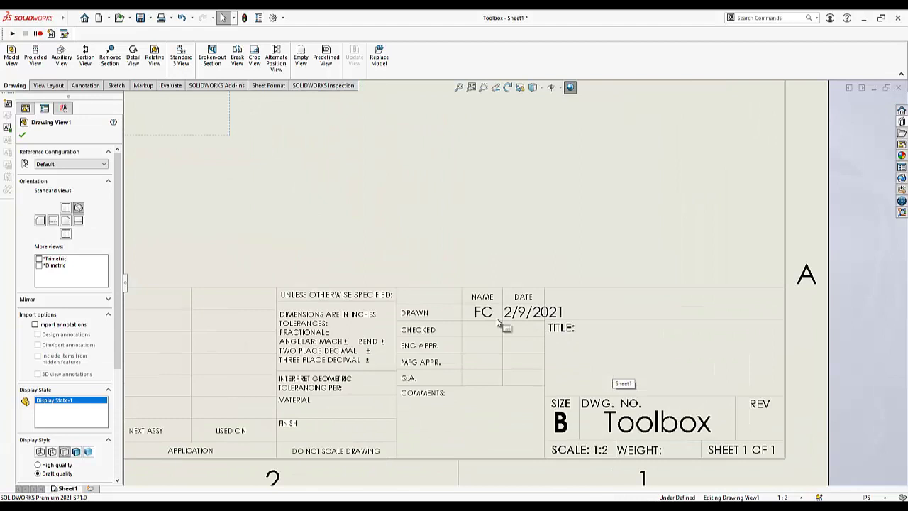
- Enter sheet format editing and reposition the title block divider lines around the NAME column
right_click(481, 232)
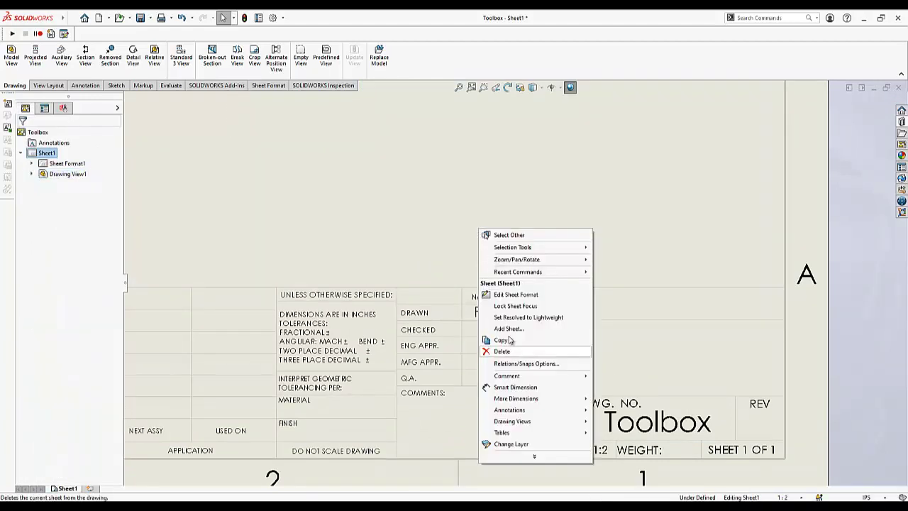
left_click(520, 295)
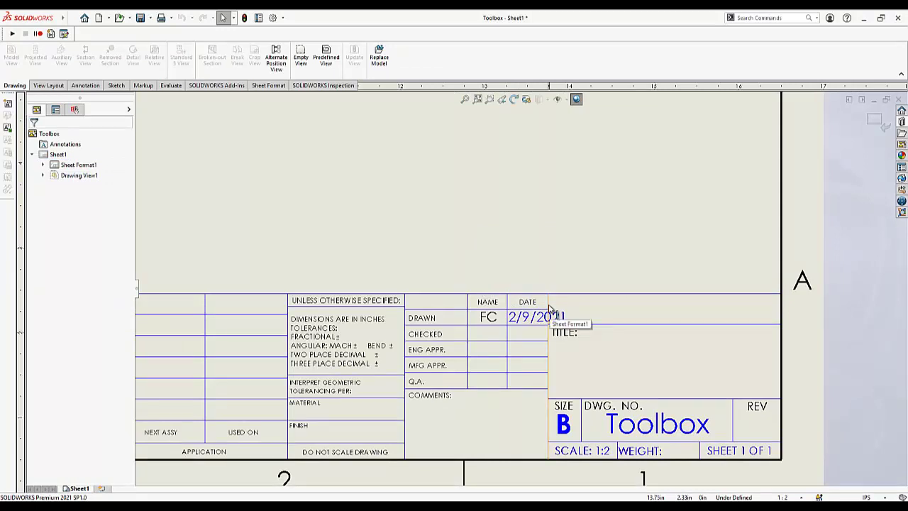
left_click_drag(550, 310, 571, 310)
left_click_drag(568, 460, 567, 389)
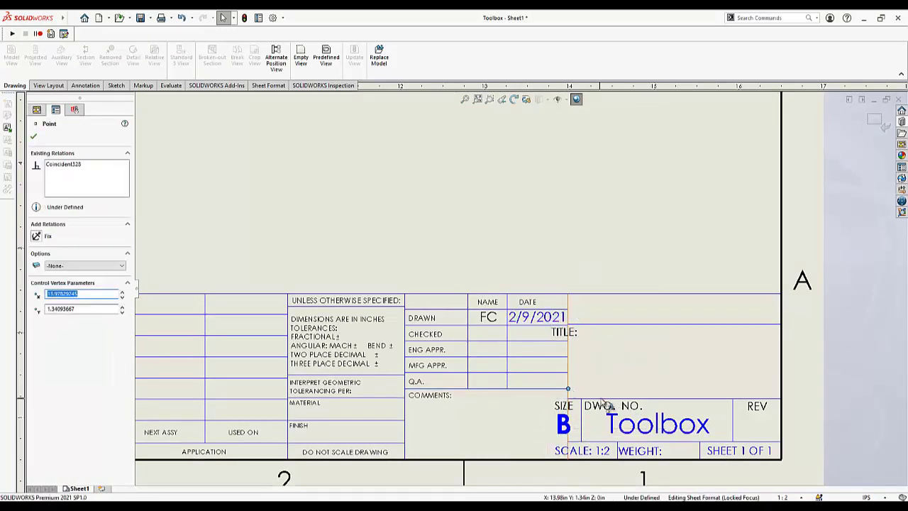
left_click(468, 333)
mouse_move(467, 333)
left_mouse_down()
mouse_move(449, 334)
mouse_move(489, 405)
mouse_move(456, 261)
left_mouse_up()
- Move the NAME/DATE divider left and shift the 2/9/2021 date and TITLE-side line left
left_click(490, 321)
scroll(488, 405, "down", 2)
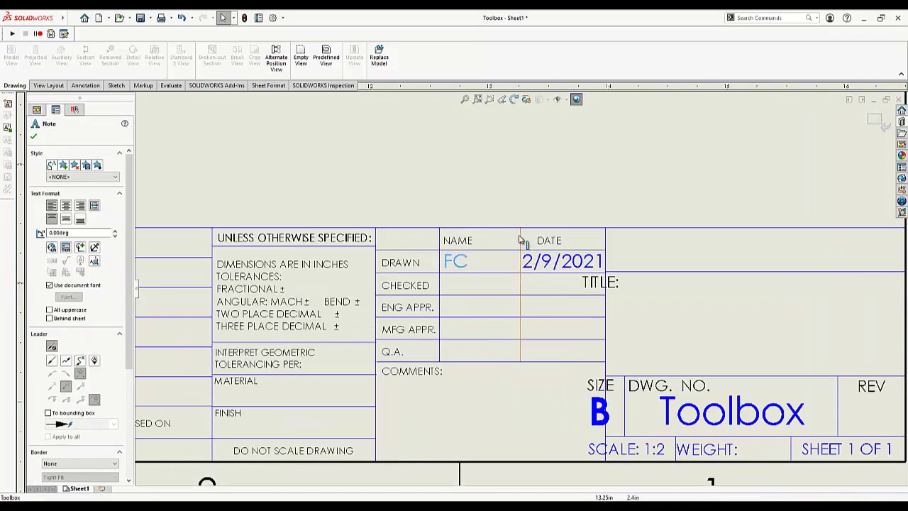
left_click_drag(521, 239, 478, 242)
left_click_drag(560, 261, 522, 261)
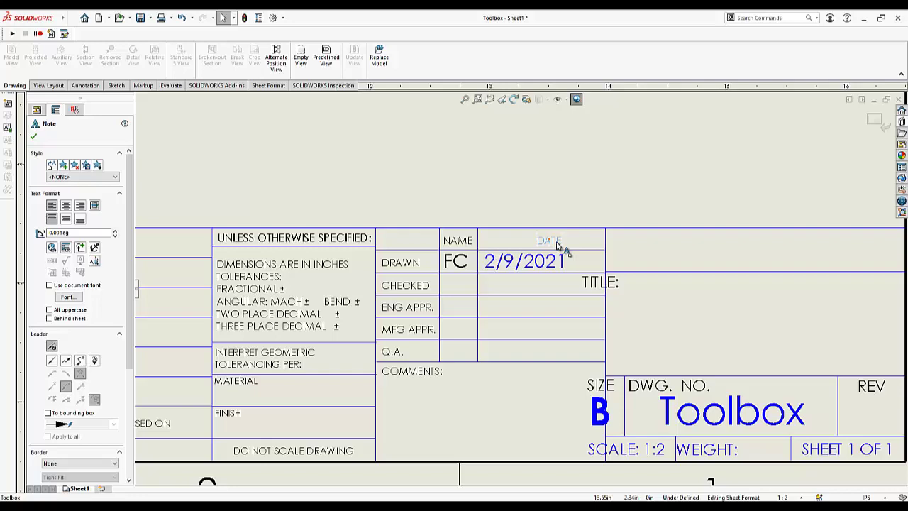
left_click_drag(602, 270, 577, 270)
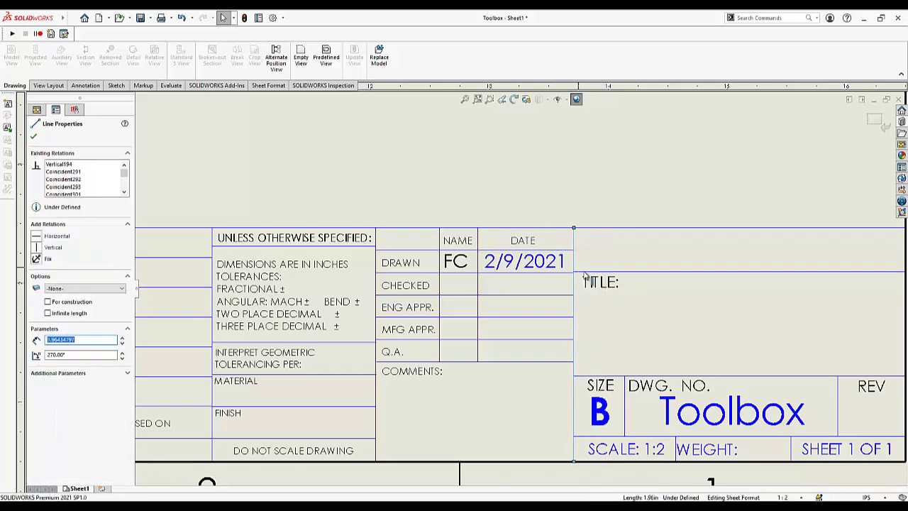
scroll(513, 291, "up", 3)
left_click(514, 290)
scroll(450, 255, "down", 1)
scroll(450, 235, "up", 4)
right_click(440, 196)
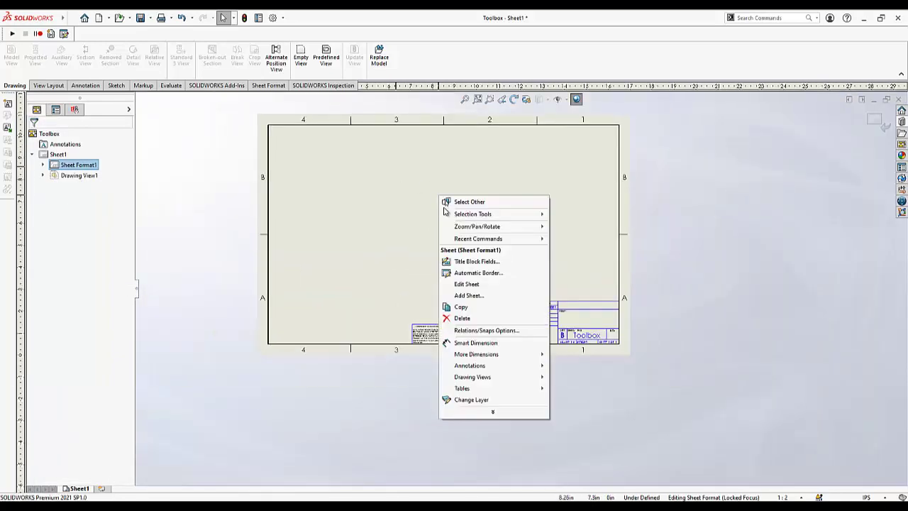
left_click(464, 285)
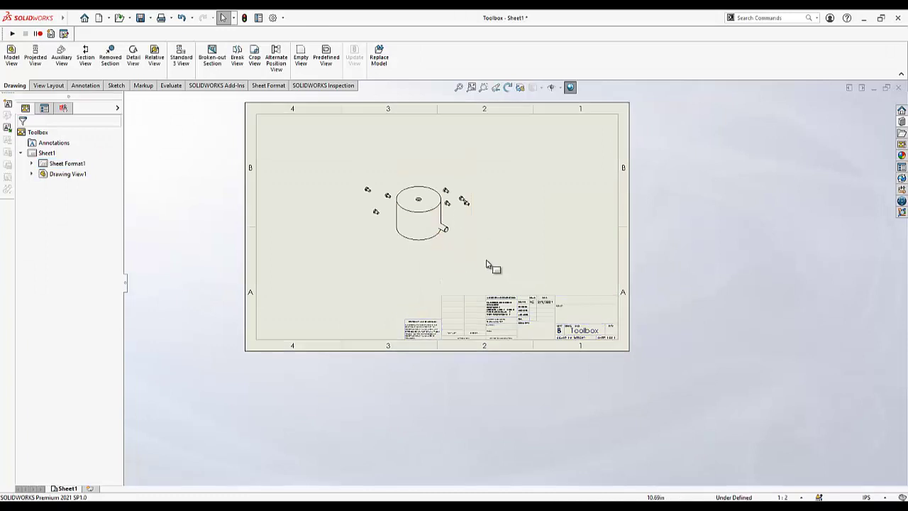
left_click(469, 237)
mouse_move(474, 227)
left_mouse_down()
mouse_move(594, 190)
mouse_move(594, 181)
left_mouse_up()
left_click(506, 253)
scroll(507, 253, "up", 2)
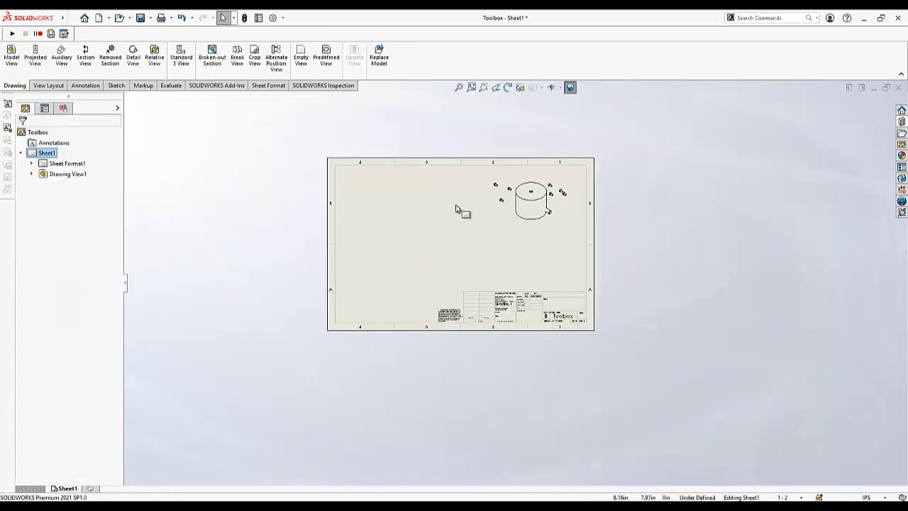
scroll(422, 221, "down", 1)
scroll(422, 220, "down", 1)
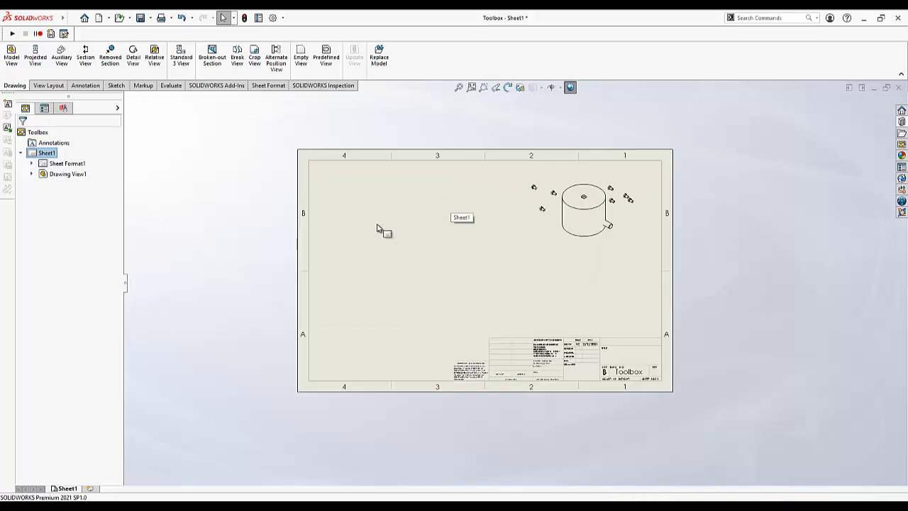
left_click(48, 85)
left_click(84, 85)
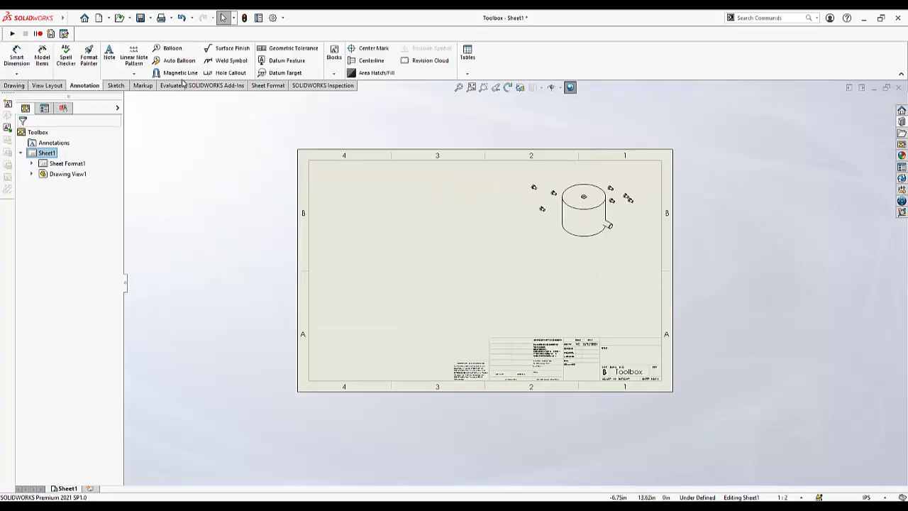
left_click(468, 60)
left_click(485, 118)
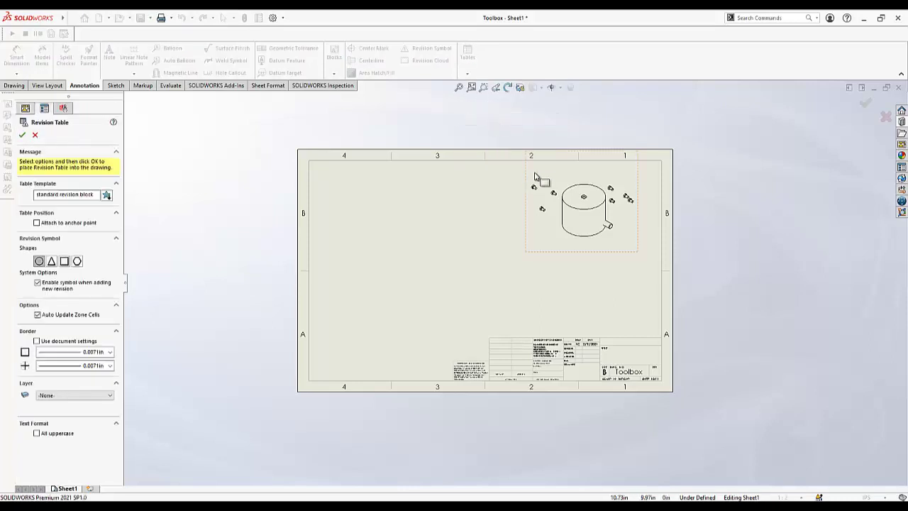
left_click(23, 136)
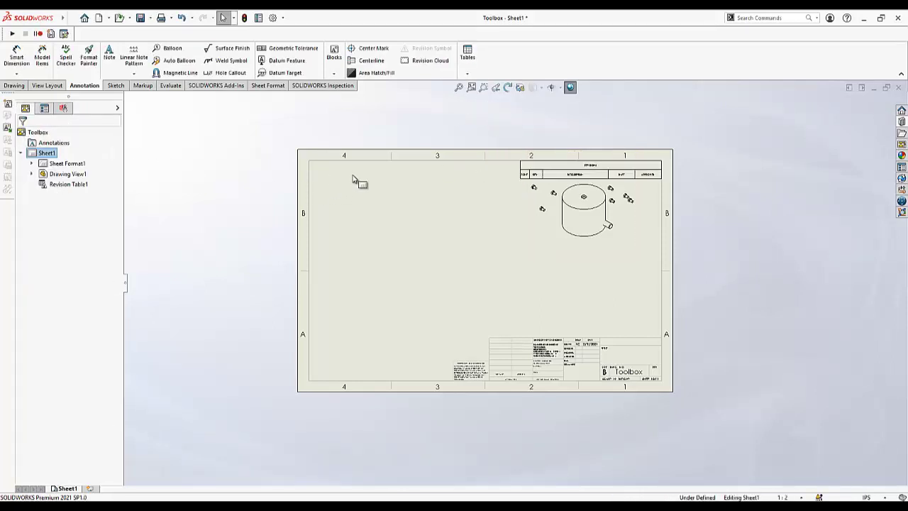
left_click(531, 158)
left_click_drag(531, 157, 546, 169)
left_click(487, 254)
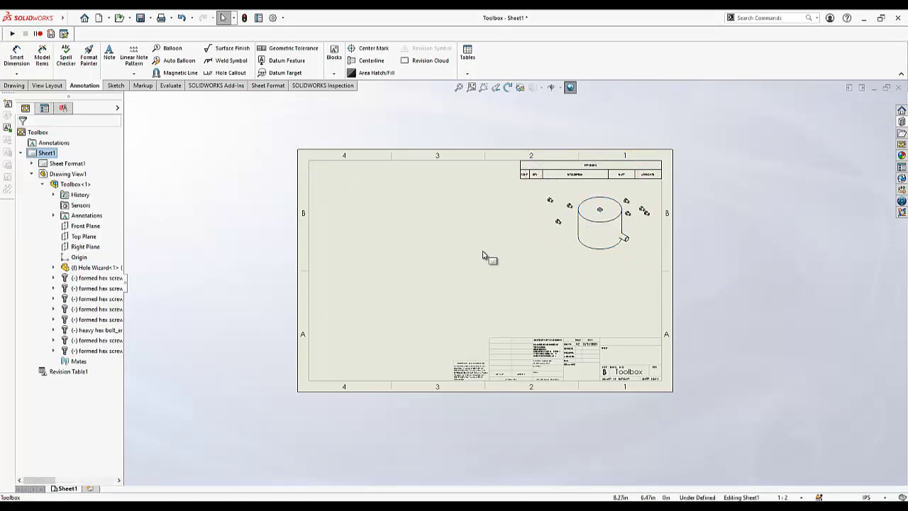
scroll(656, 287, "down", 1)
scroll(458, 230, "down", 1)
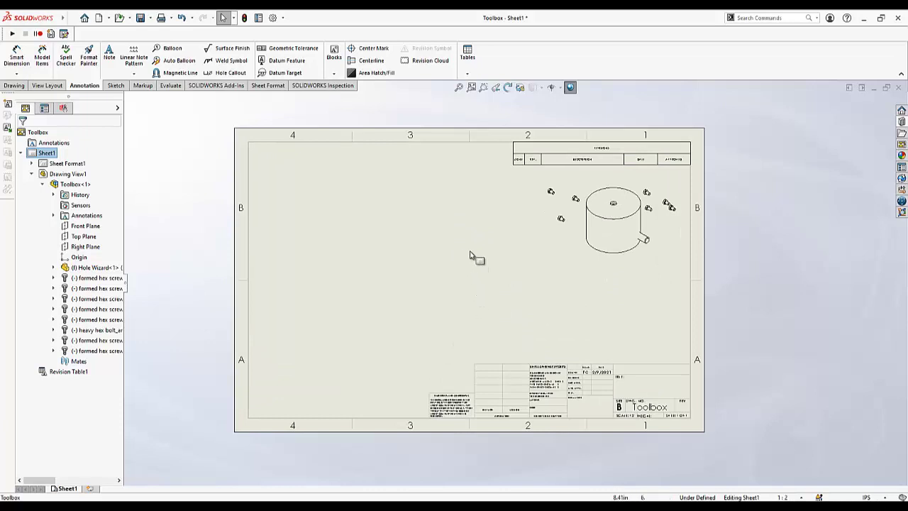
right_click(448, 253)
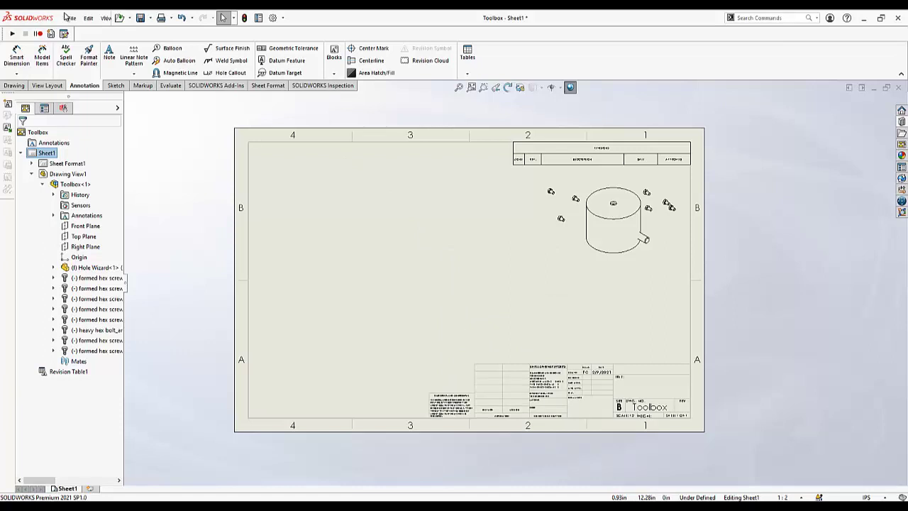
- Save the sheet as drawing template 'Iso View and Revision Table.drwdot' and close it
left_click(68, 17)
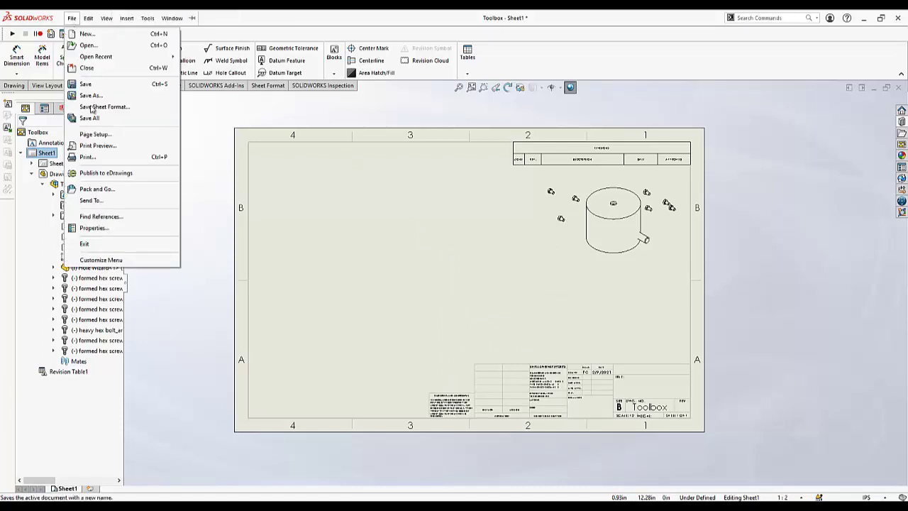
left_click(97, 95)
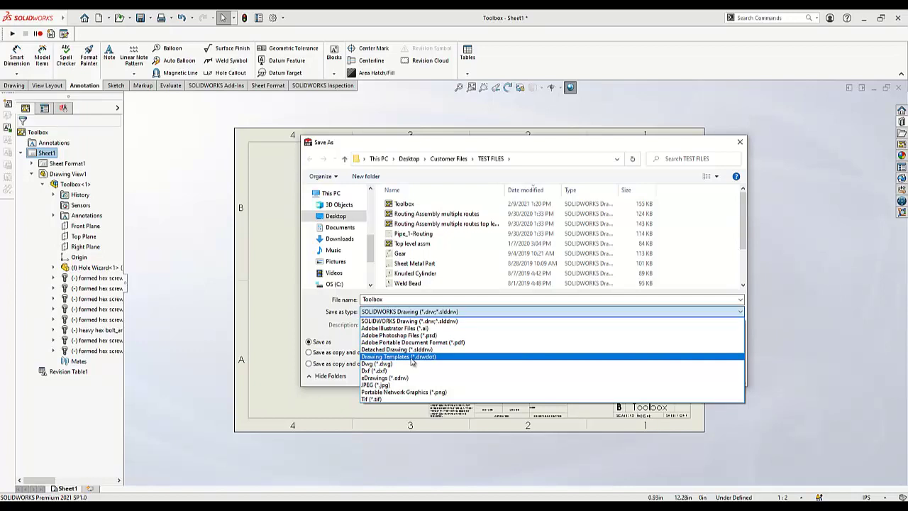
left_click(411, 358)
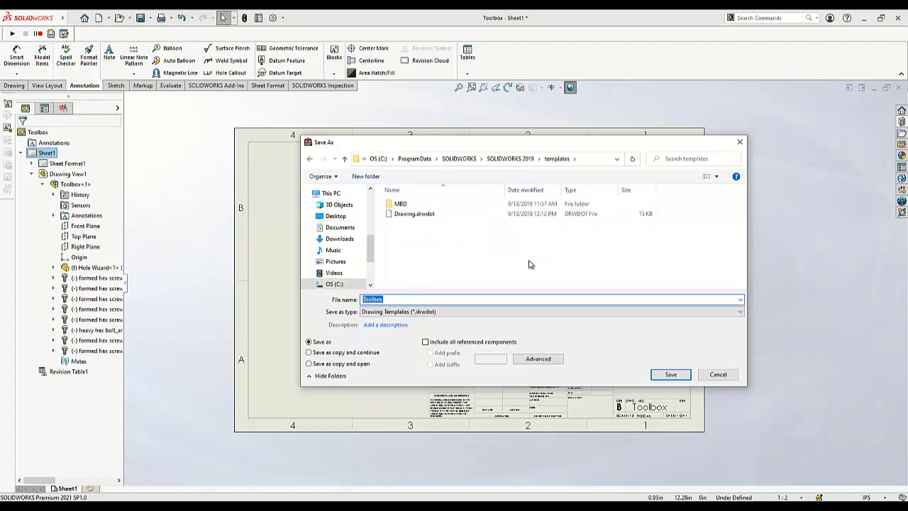
type("Iso View and Revision Table")
left_click(676, 372)
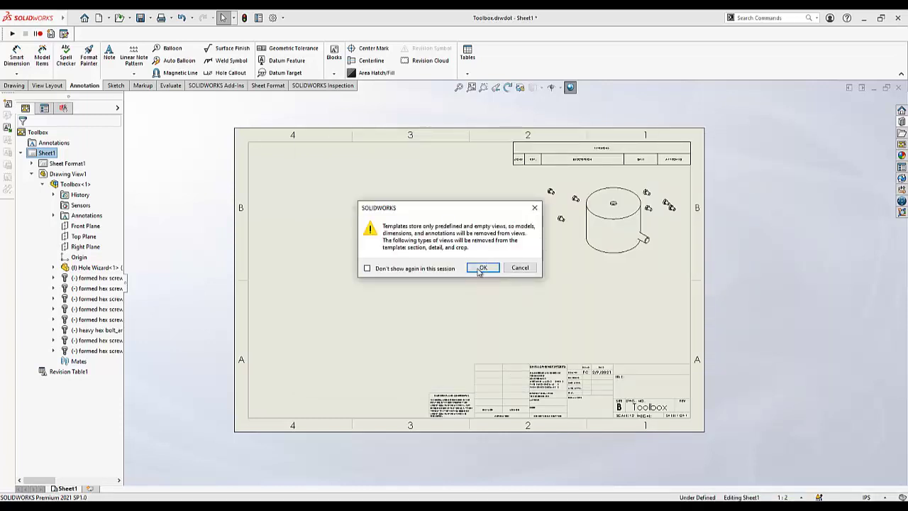
left_click(482, 268)
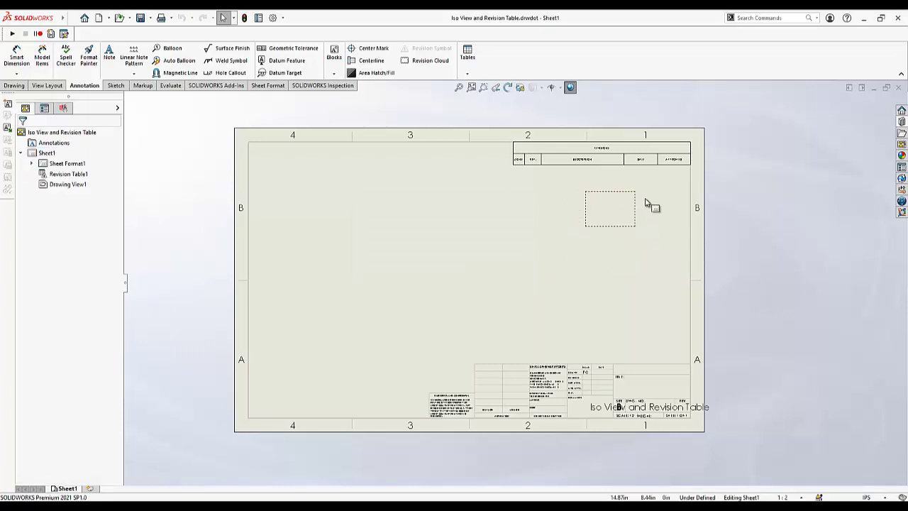
left_click(506, 200)
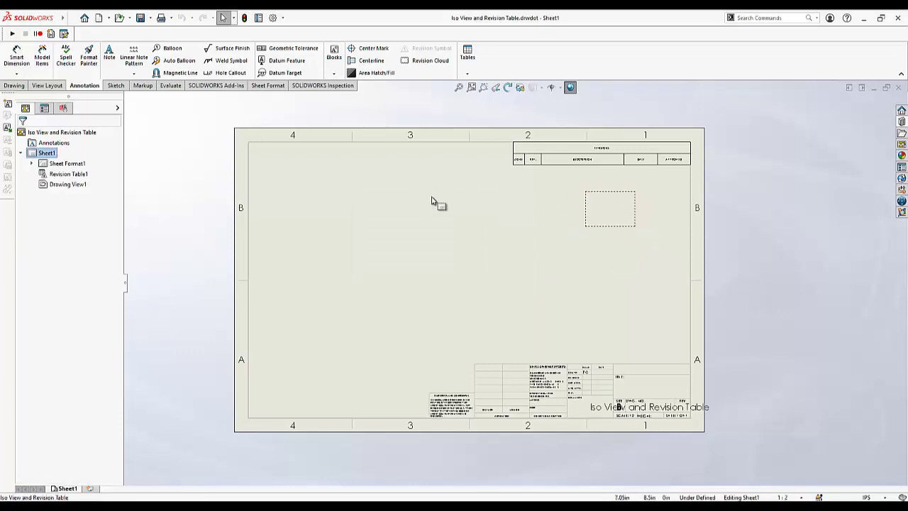
left_click(900, 88)
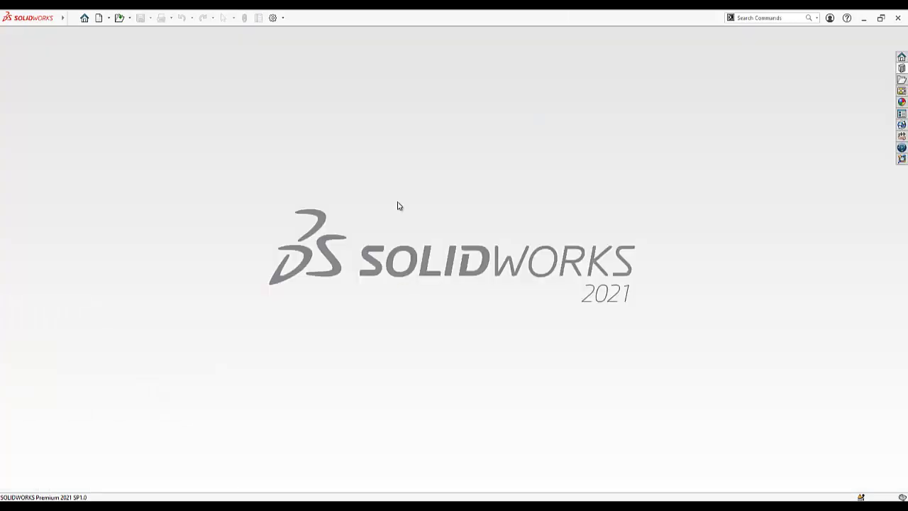
- Create a new drawing from the Iso View and Revision Table template
left_click(99, 18)
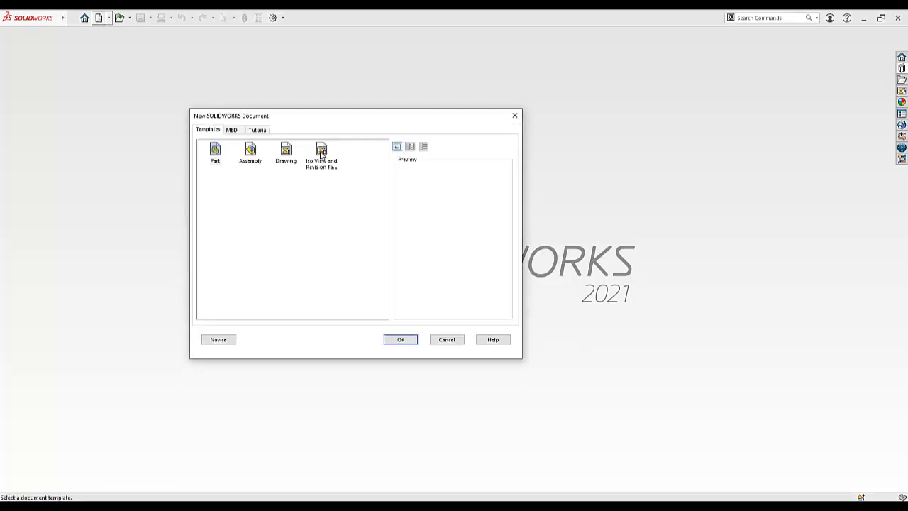
left_click(322, 160)
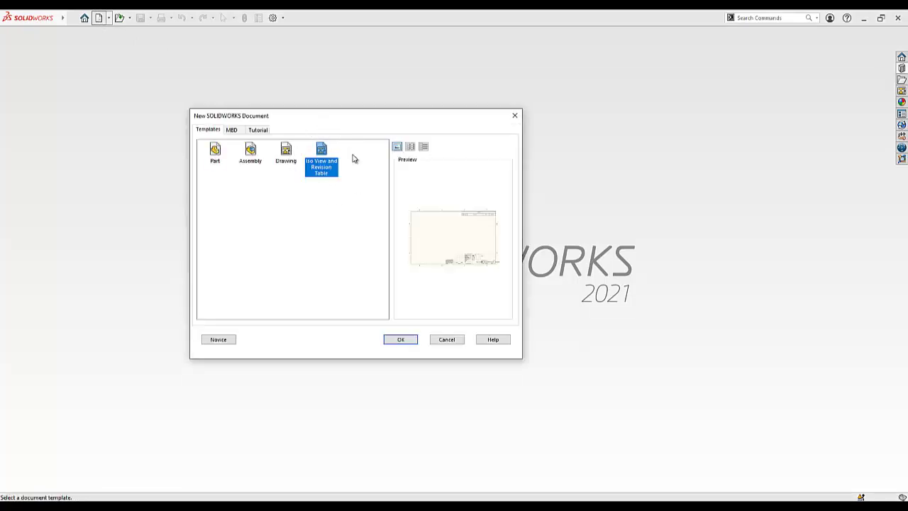
left_click(400, 339)
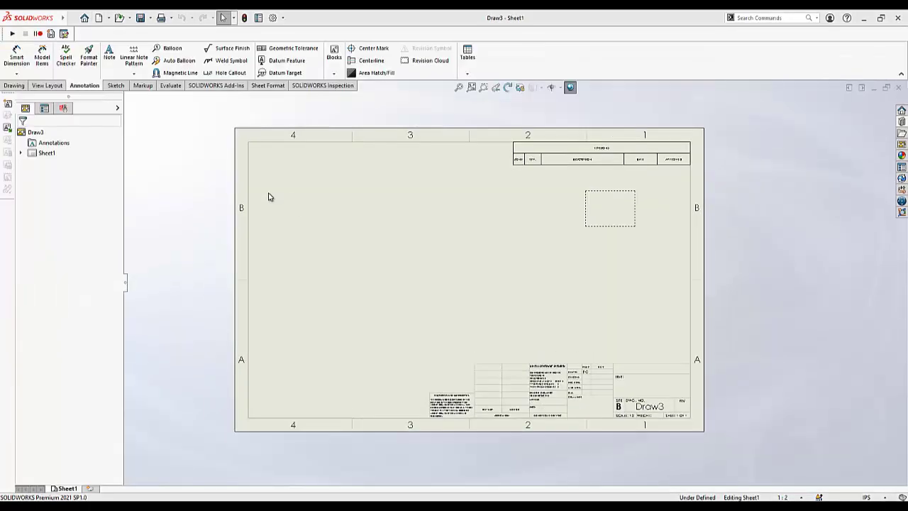
- Insert a model view of the Gear part onto the sheet
left_click(14, 85)
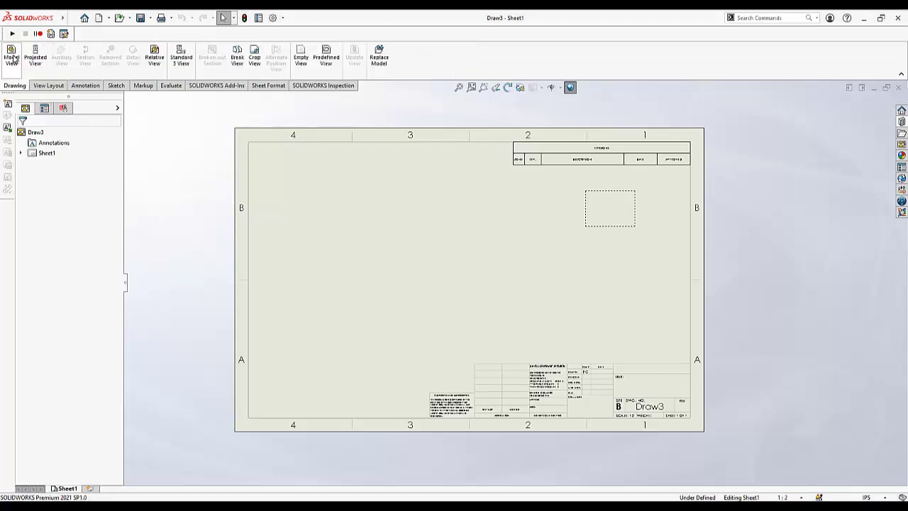
left_click(12, 56)
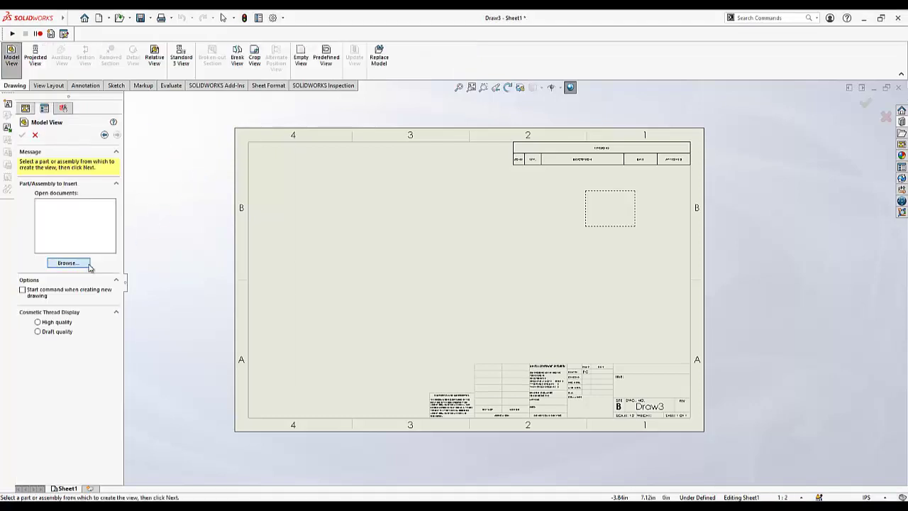
left_click(68, 263)
scroll(426, 290, "down", 5)
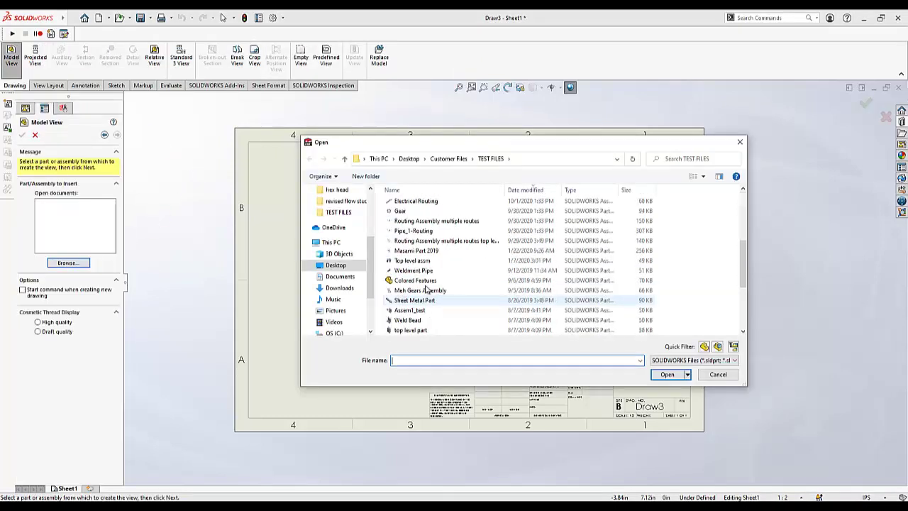
left_click(408, 211)
left_click(654, 375)
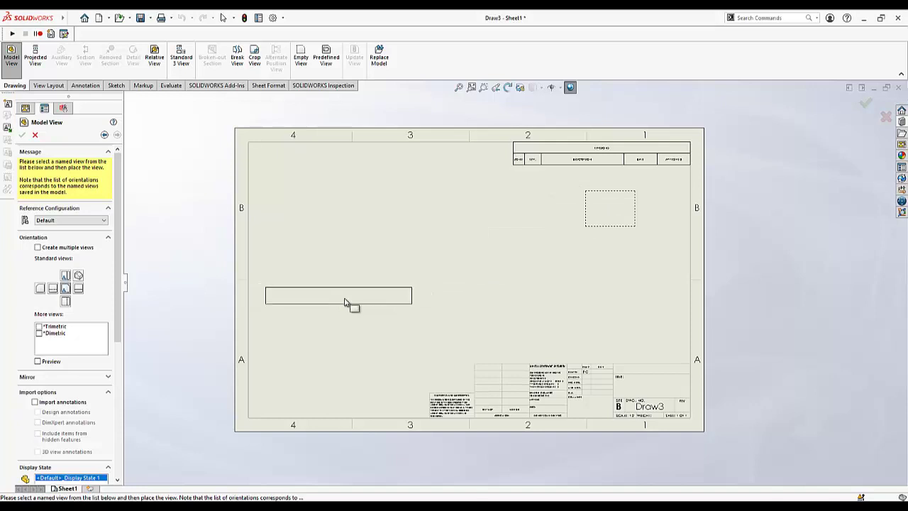
left_click(376, 312)
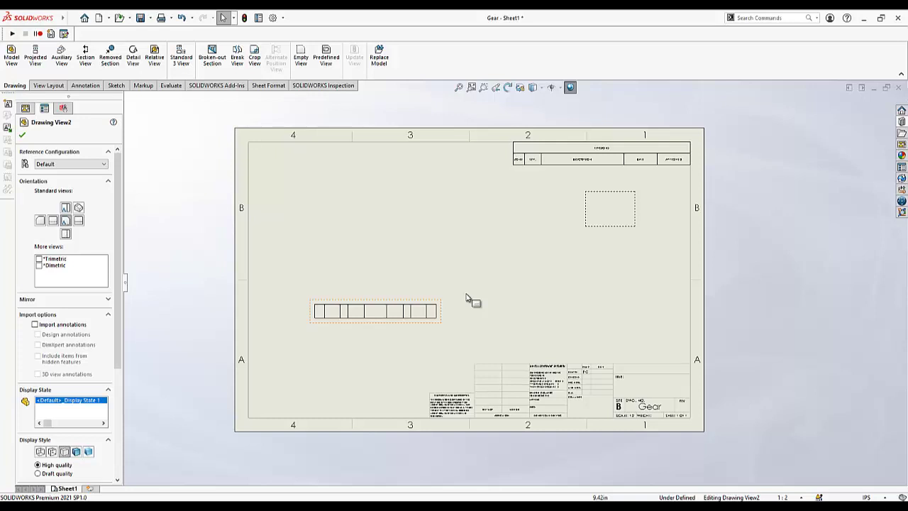
- Delete the extra gear view and insert the Gear part into the predefined isometric view
key("Delete")
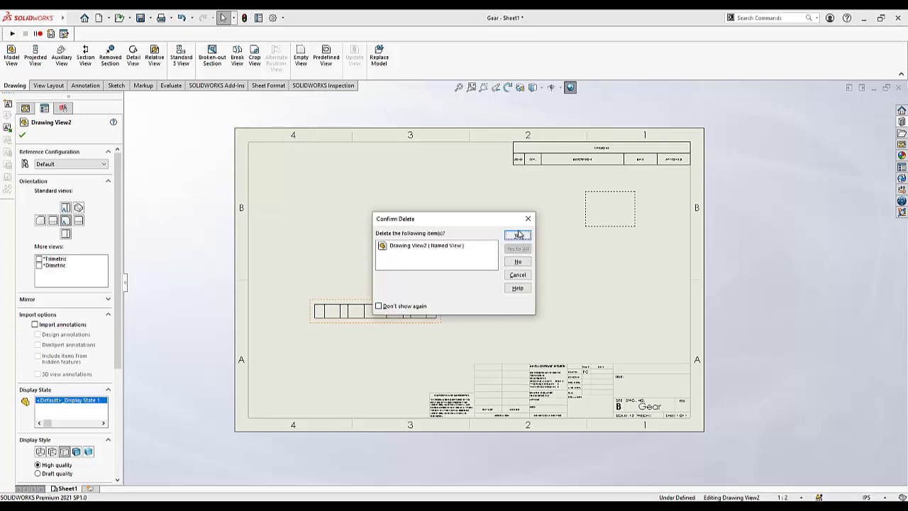
left_click(518, 235)
right_click(611, 226)
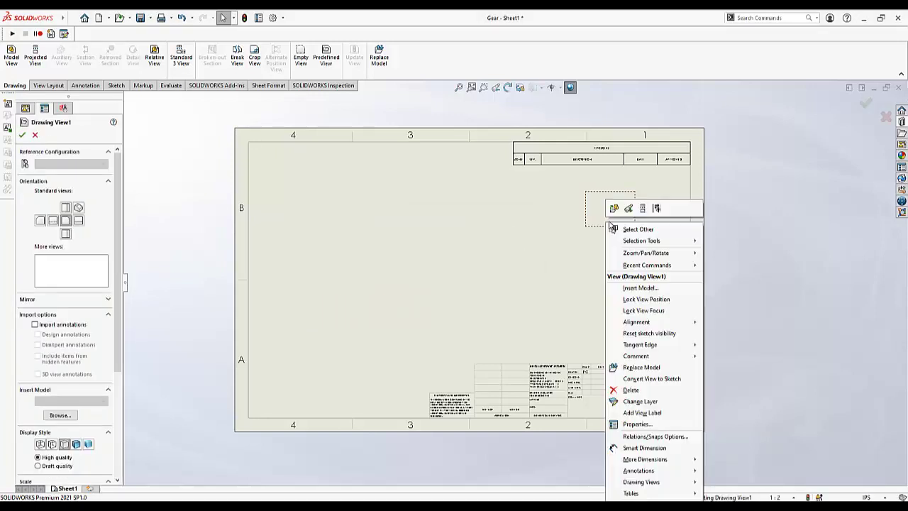
left_click(638, 288)
left_click(67, 262)
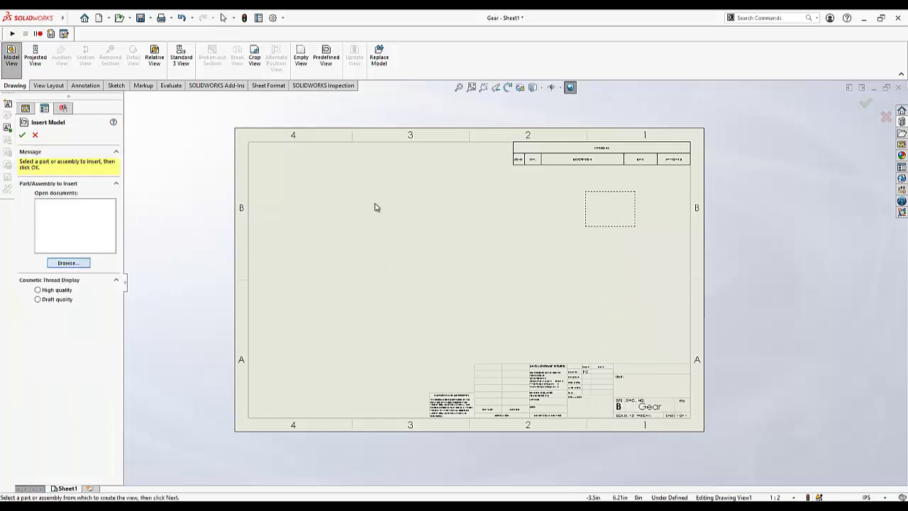
scroll(439, 284, "down", 2)
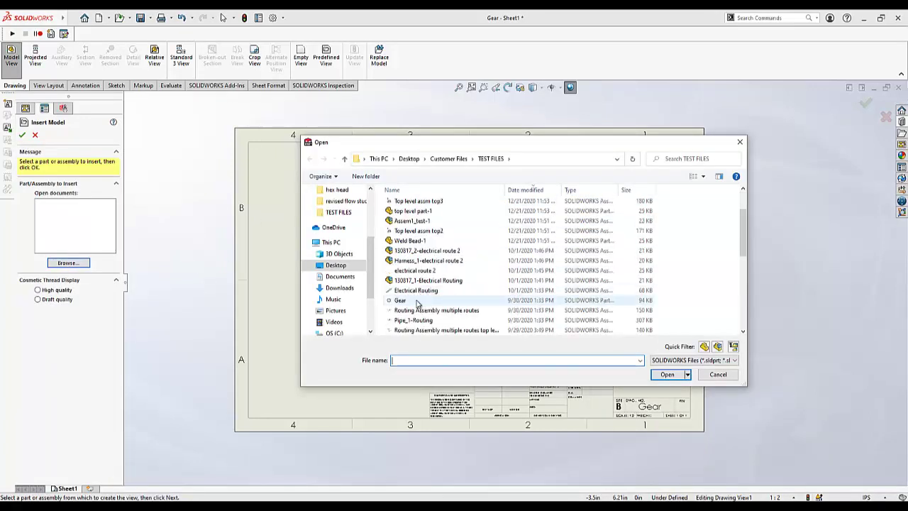
left_click(426, 295)
left_click(666, 374)
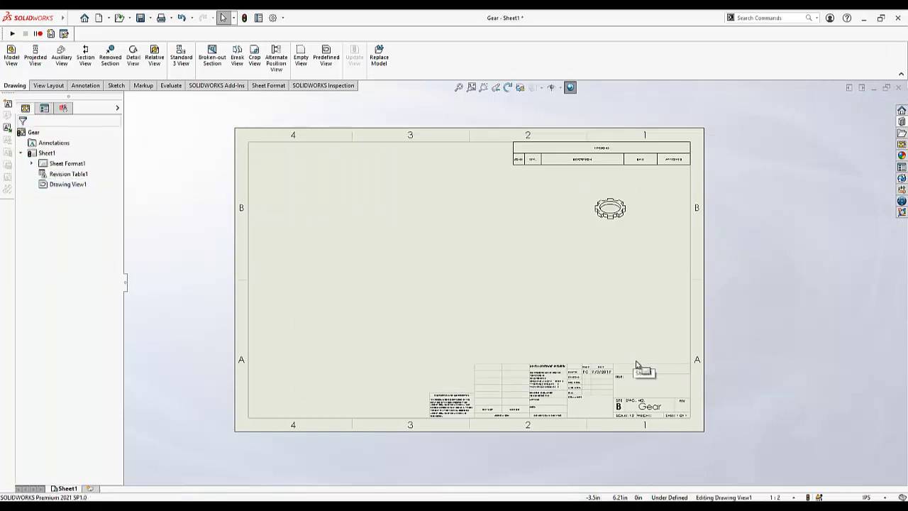
scroll(659, 348, "down", 2)
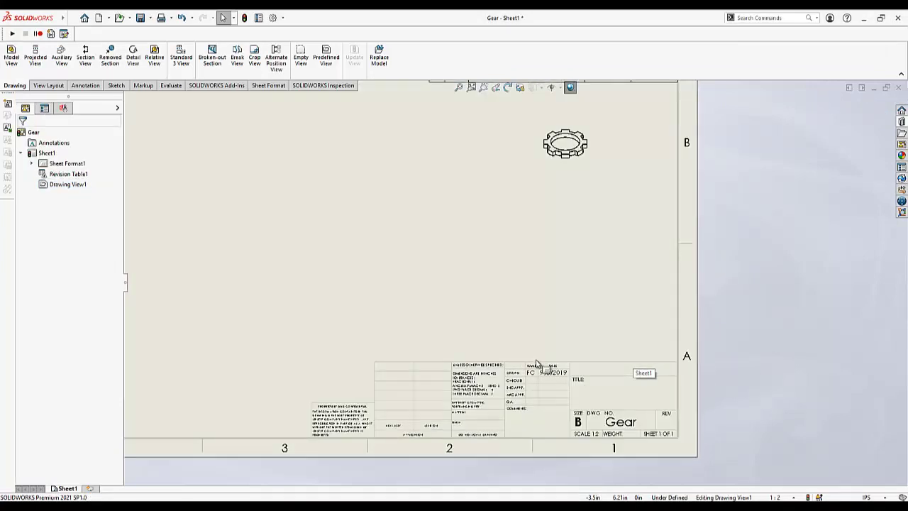
scroll(550, 377, "down", 2)
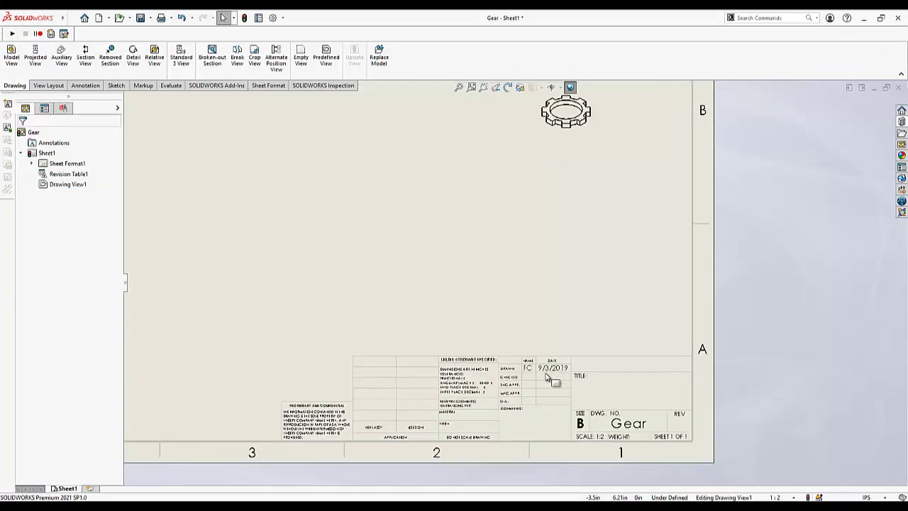
scroll(482, 263, "up", 4)
scroll(460, 205, "down", 3)
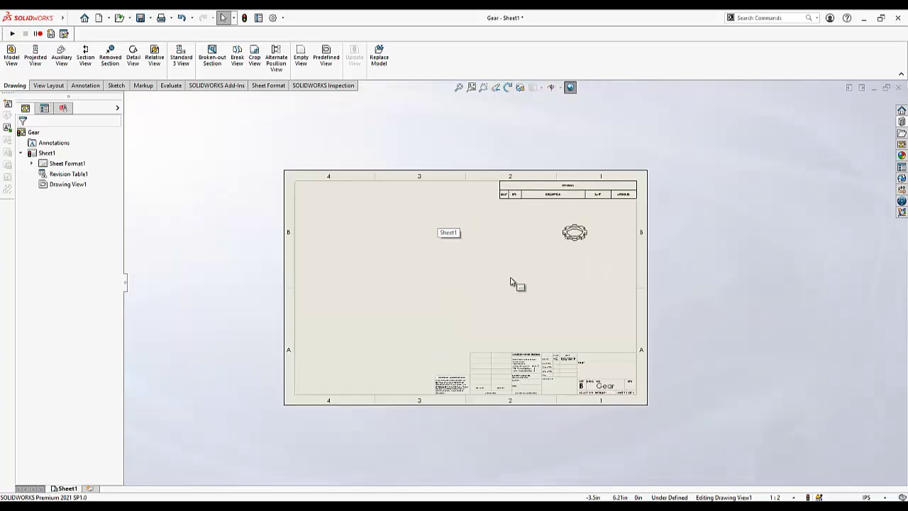